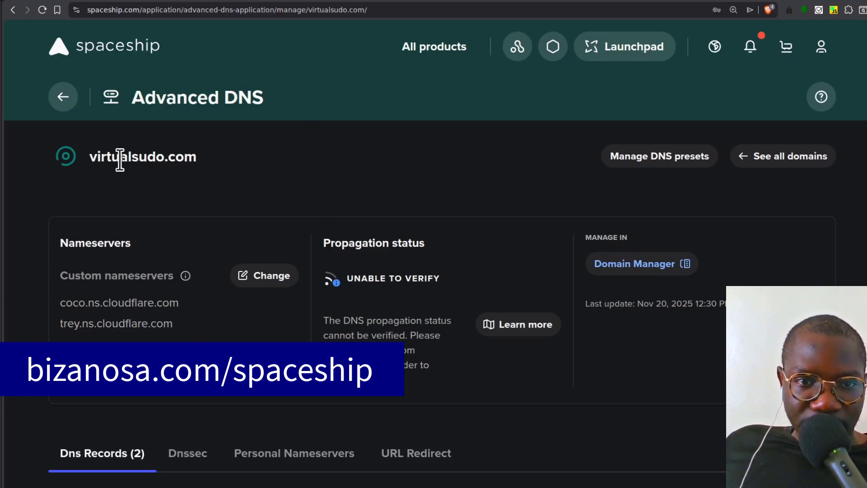
- Copy the domain name virtualsudo.com from Spaceship and add it as an empty DNS zone in Hetzner Console
drag(90, 155, 190, 155)
key(ctrl+c)
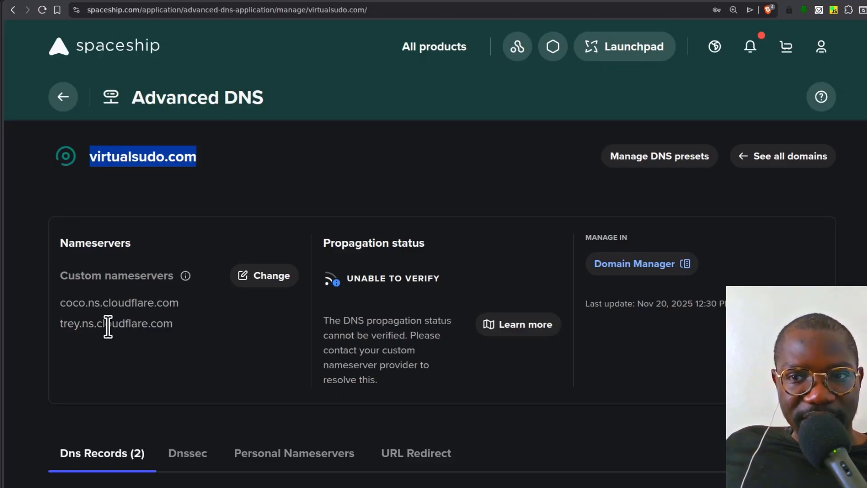
key(ctrl+Tab)
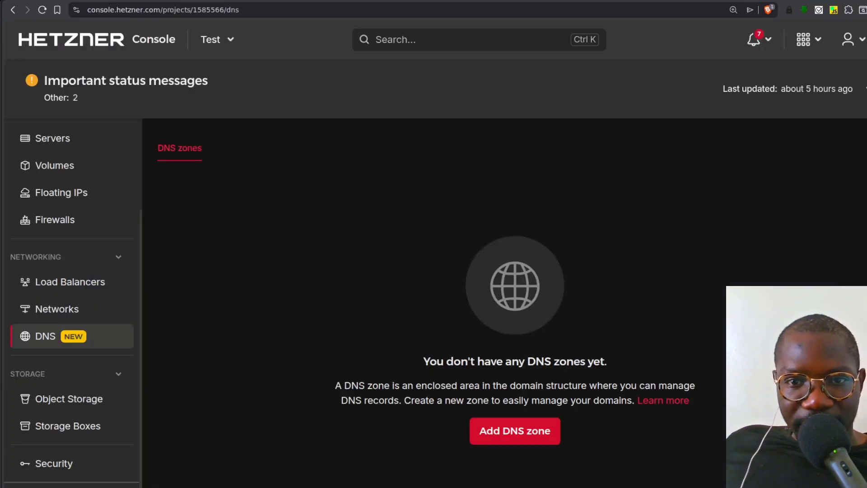
click(514, 437)
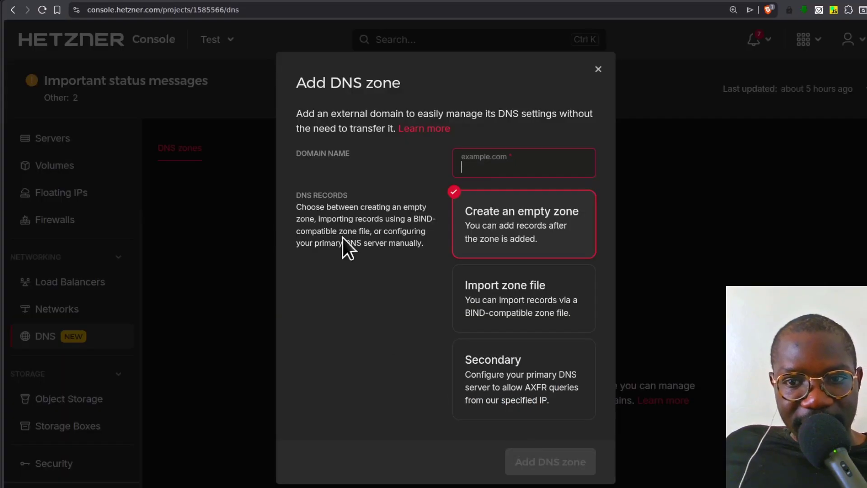
key(ctrl+v)
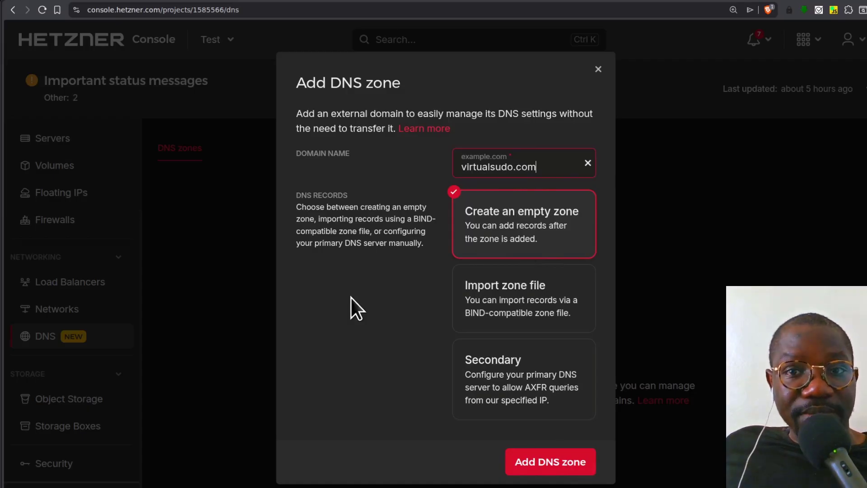
click(550, 461)
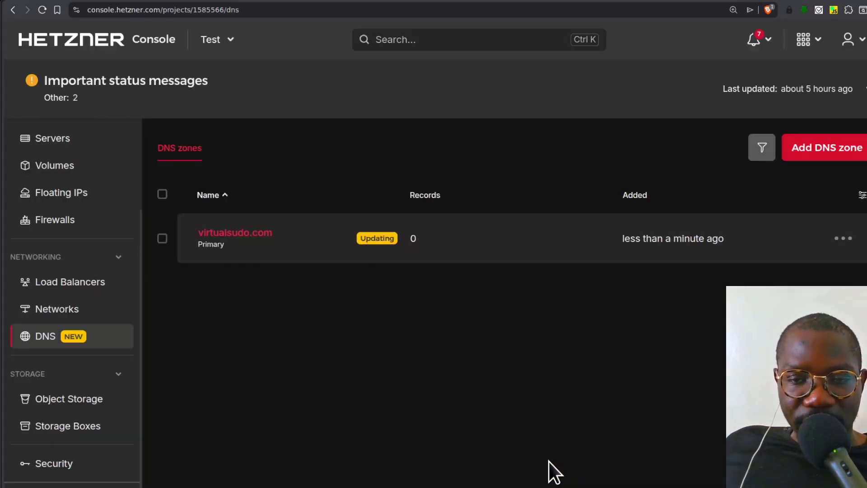
- Open the name servers of the virtualsudo.com zone and examine the assigned Hetzner name servers and those currently in use
click(228, 239)
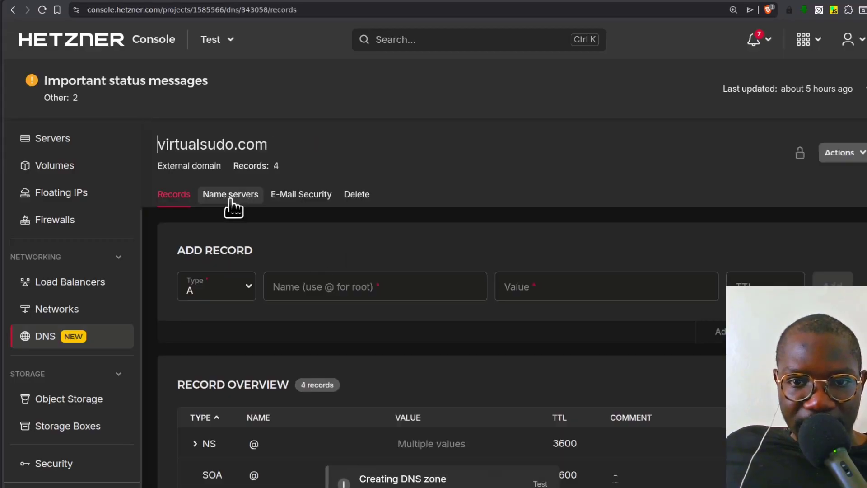
click(226, 194)
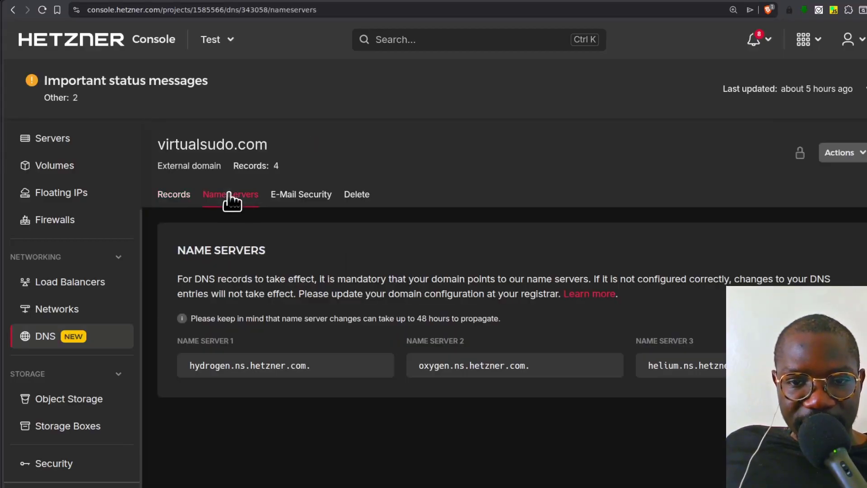
scroll(402, 306, down, 2)
scroll(291, 370, up, 1)
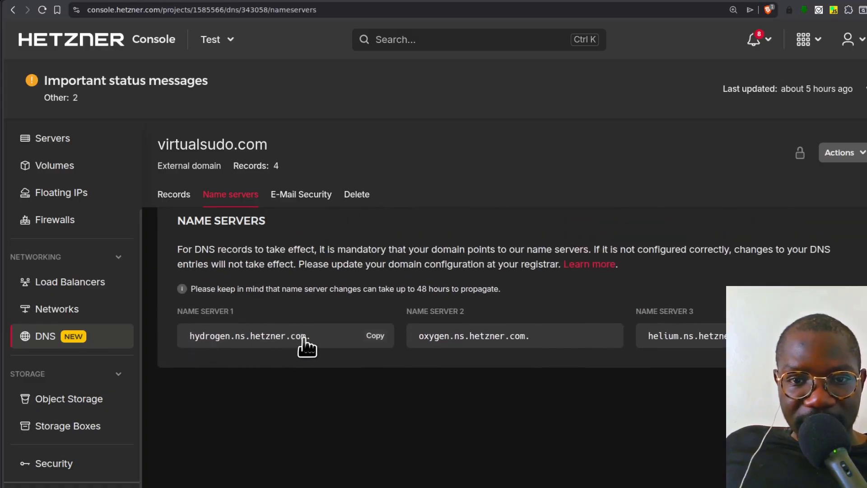
key(ctrl+plus)
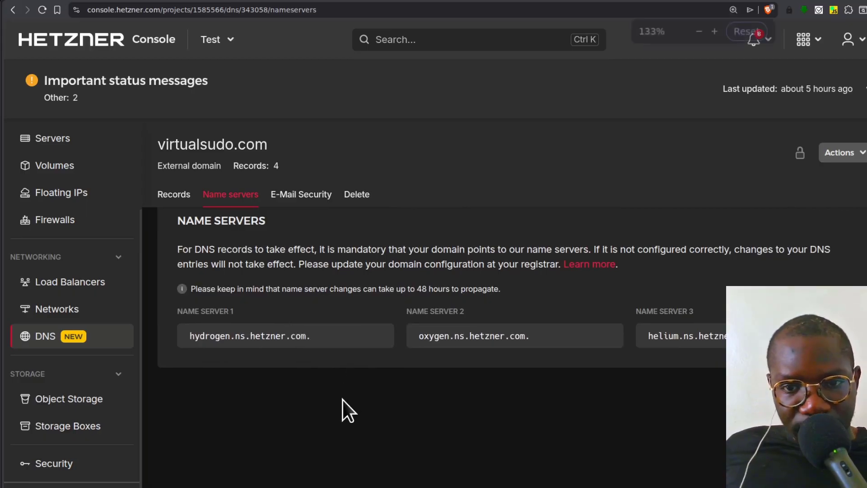
scroll(344, 320, up, 1)
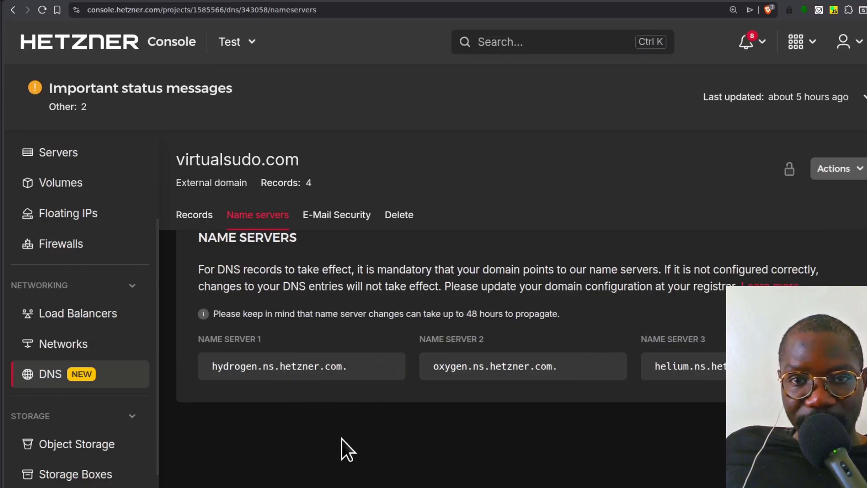
mouse_move(219, 373)
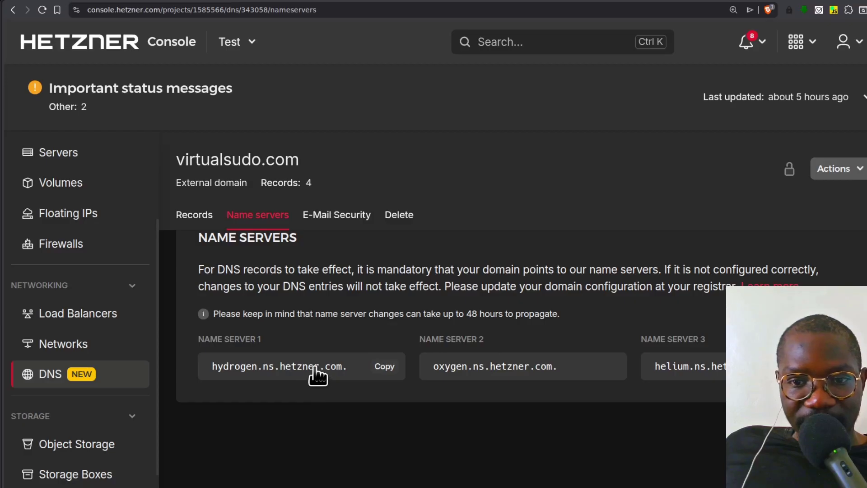
scroll(405, 375, down, 2)
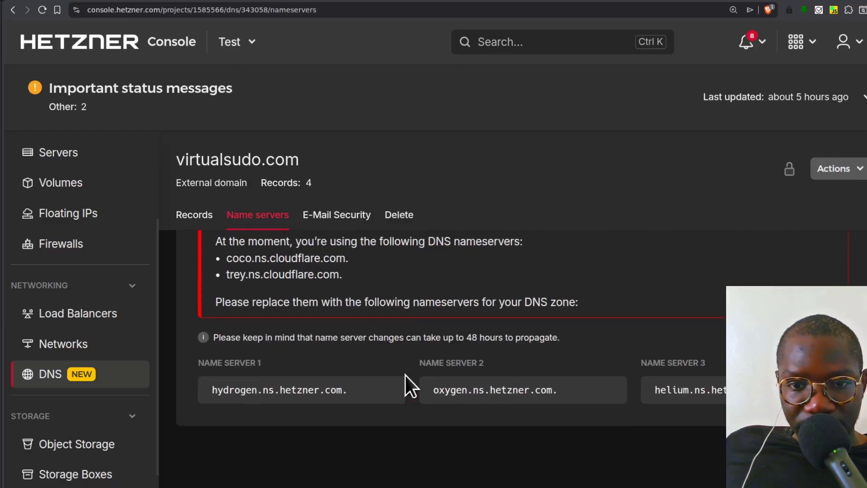
drag(226, 248, 336, 246)
scroll(388, 281, up, 4)
scroll(387, 368, down, 2)
click(233, 320)
scroll(411, 325, down, 2)
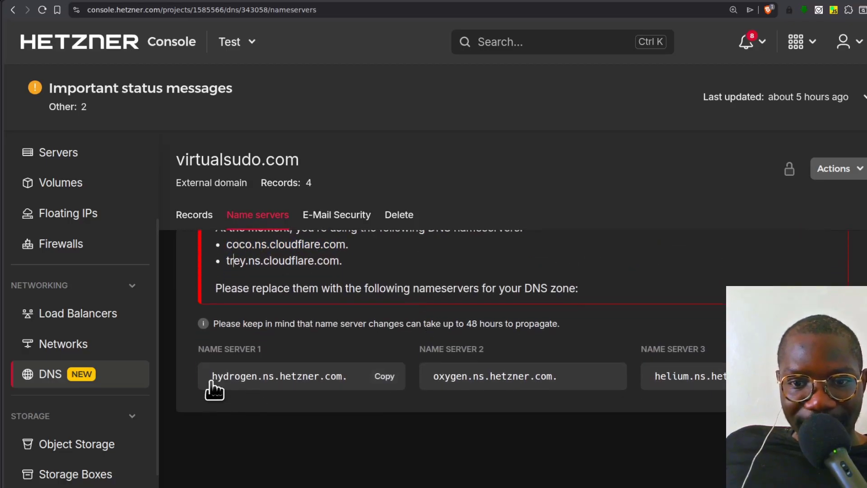
- Copy Hetzner's name server 1 and replace Spaceship's first custom nameserver with hydrogen.ns.hetzner.com, without the trailing dot
click(385, 379)
key(alt+Tab)
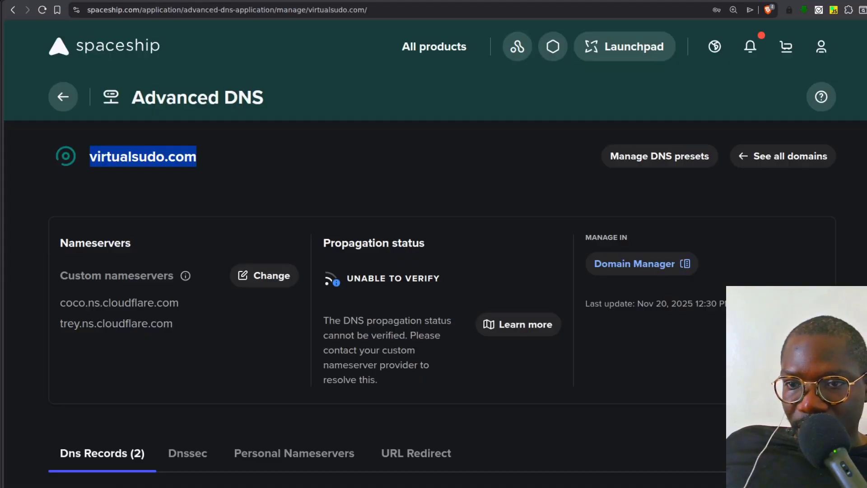
click(266, 278)
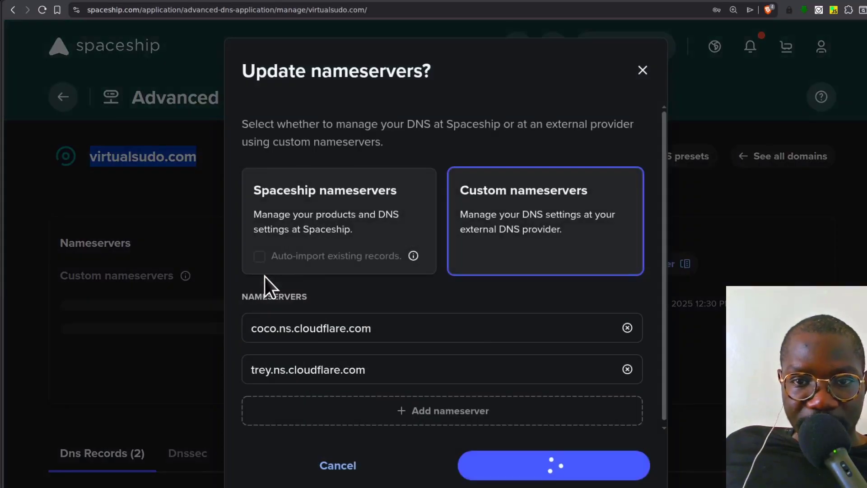
click(537, 217)
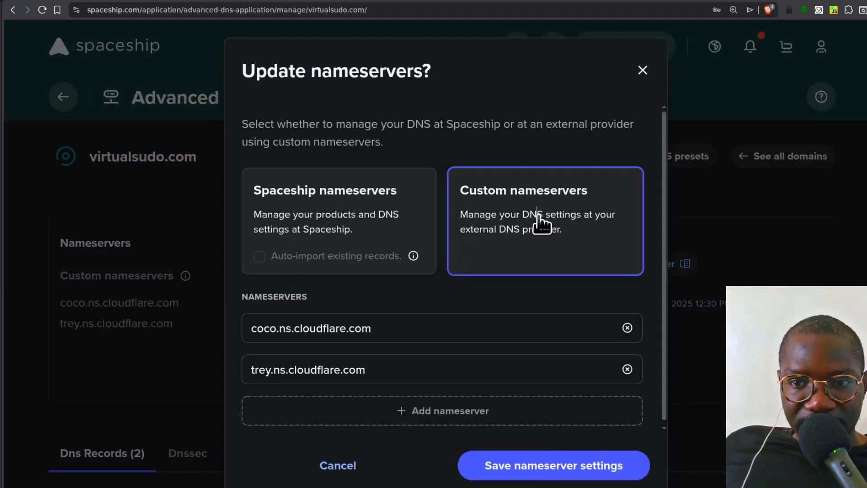
triple_click(314, 328)
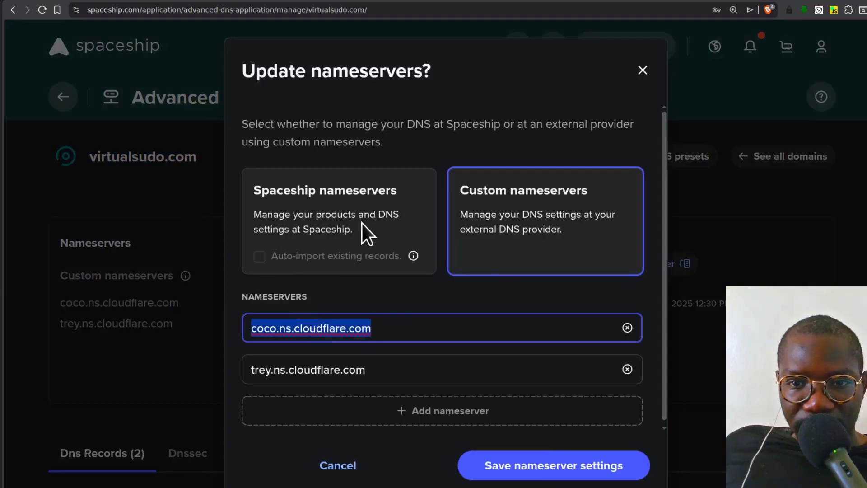
key(ctrl+v)
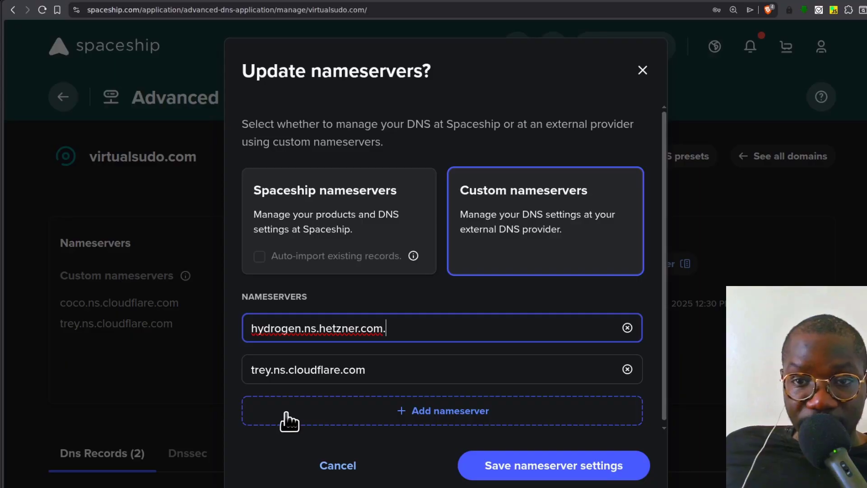
key(BackSpace)
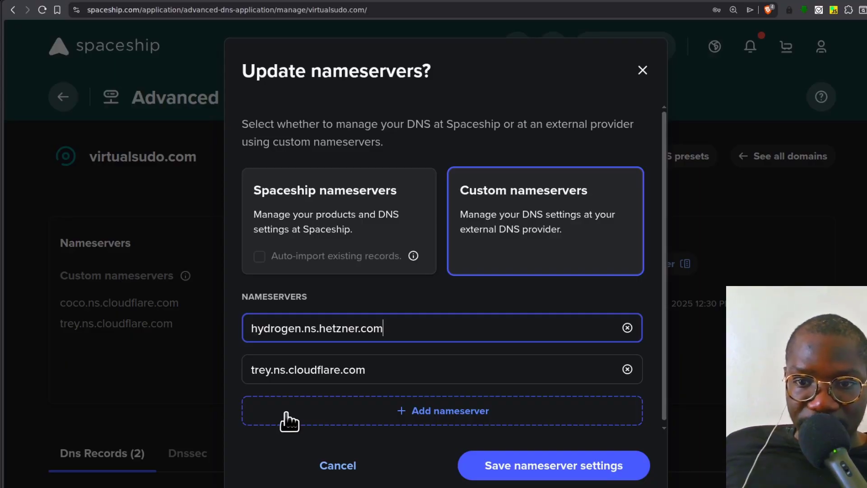
- Copy name server 2 from Hetzner and replace Spaceship's second custom nameserver with oxygen.ns.hetzner.com, without the trailing dot
key(alt+Tab)
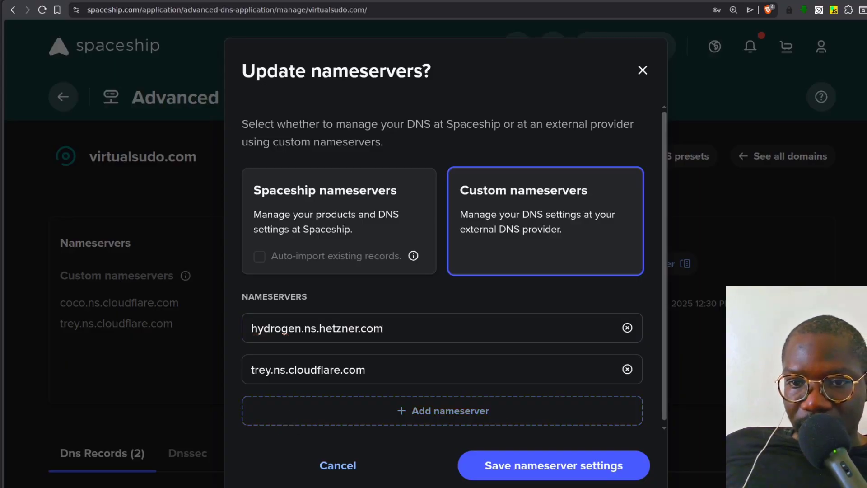
click(603, 377)
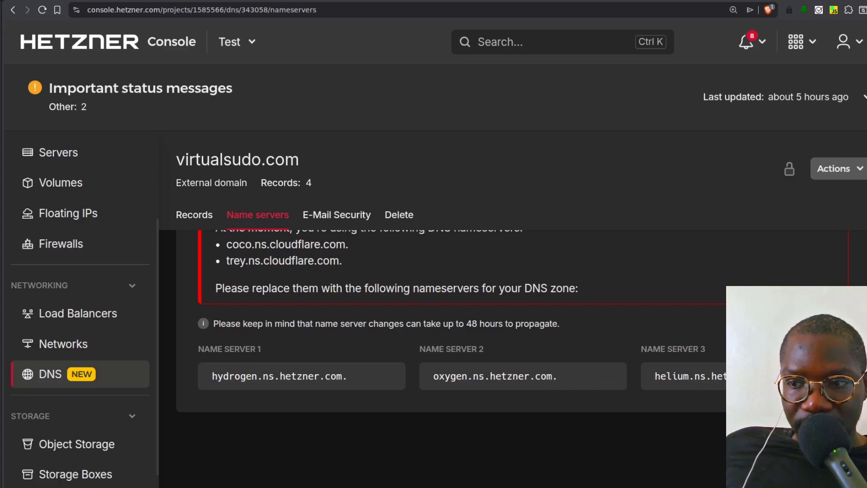
key(alt+Tab)
triple_click(301, 369)
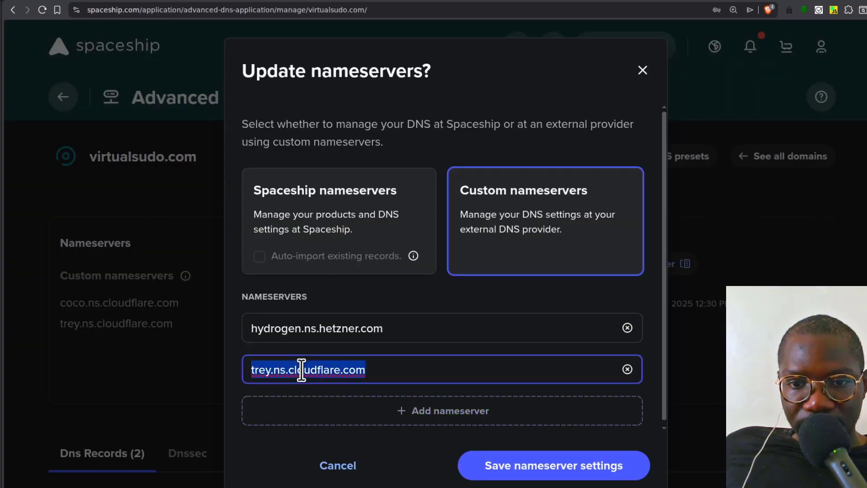
key(ctrl+v)
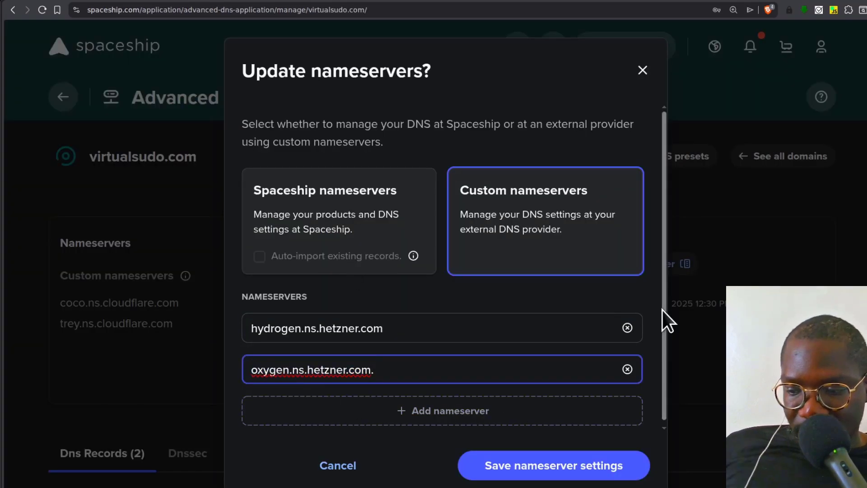
key(BackSpace)
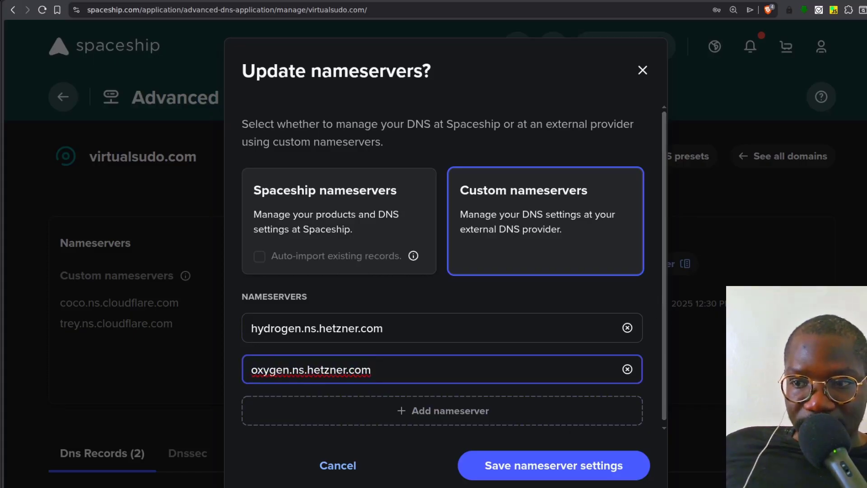
- Copy name server 3 from Hetzner, add helium.ns.hetzner.de as Spaceship's third nameserver without the trailing dot, and save and confirm the custom DNS change
key(alt+Tab)
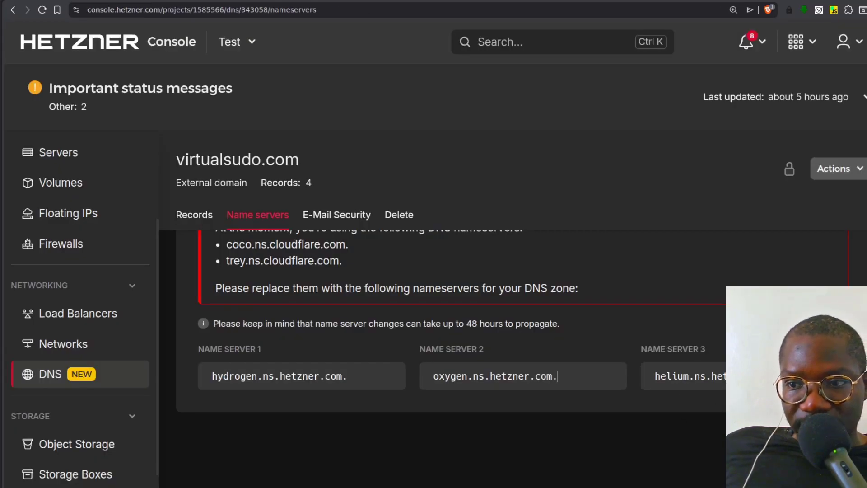
key(alt+Tab)
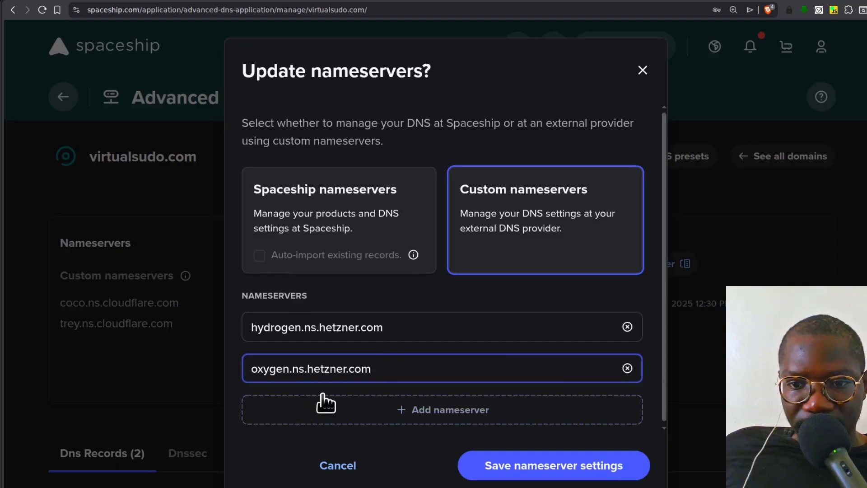
click(412, 409)
click(291, 409)
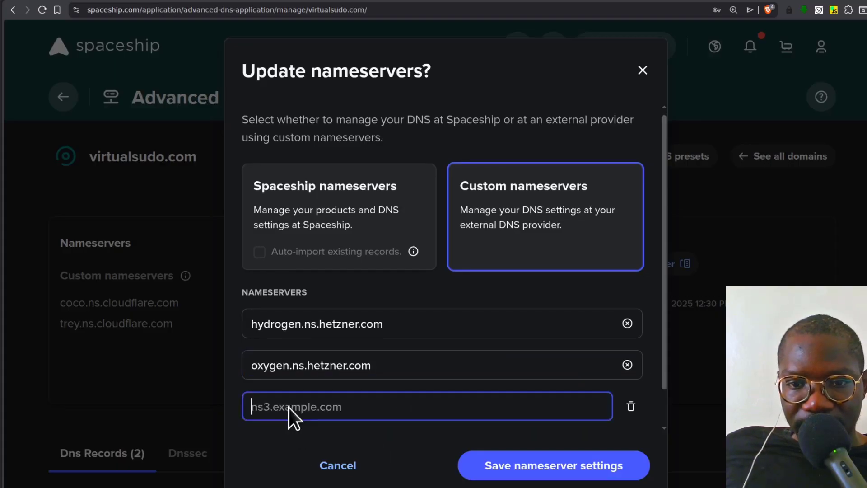
key(ctrl+v)
scroll(395, 370, down, 1)
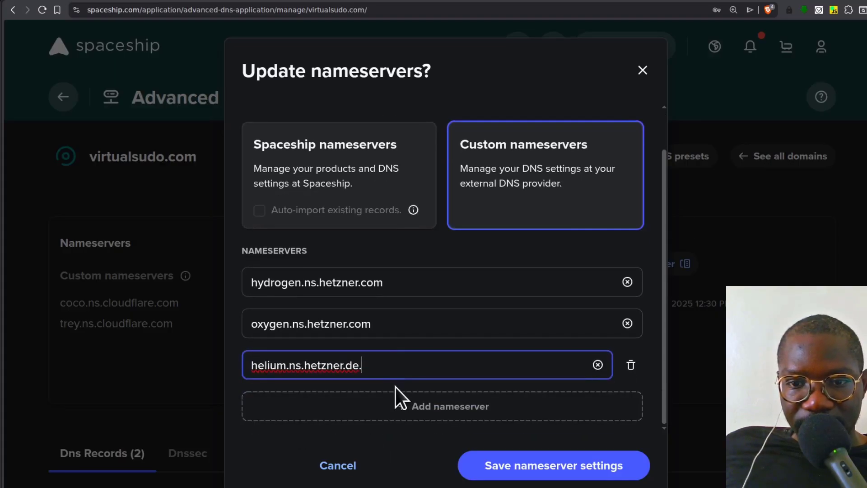
key(BackSpace)
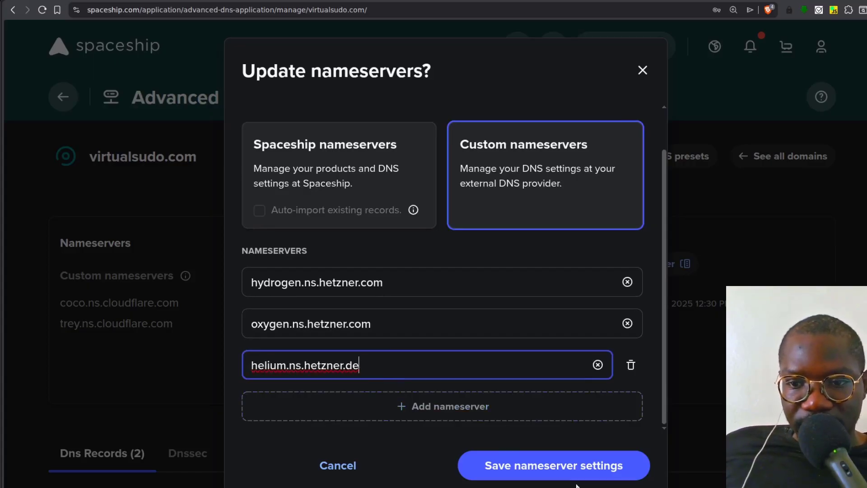
click(548, 474)
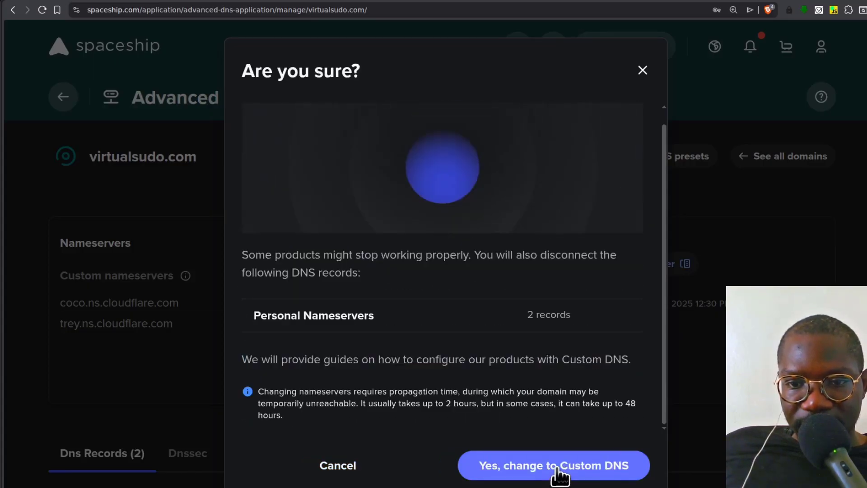
click(556, 468)
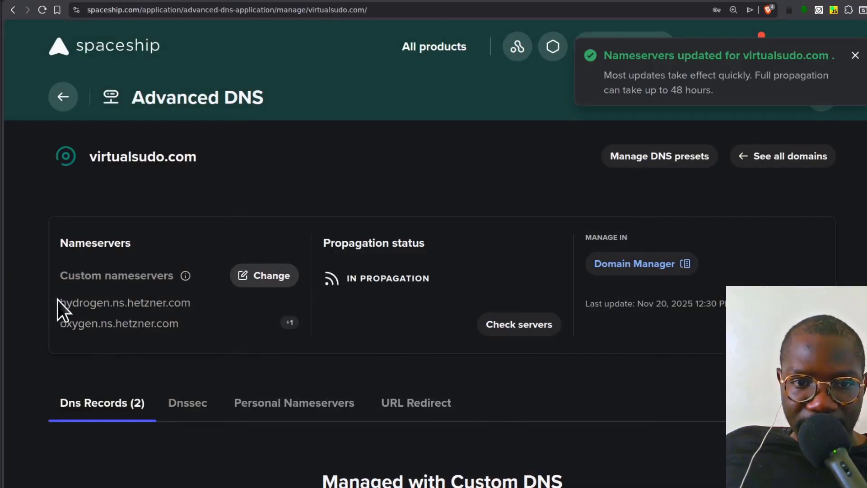
- Check the domain's saved nameservers in Spaceship and the zone's delegation status in Hetzner Console
drag(58, 301, 210, 332)
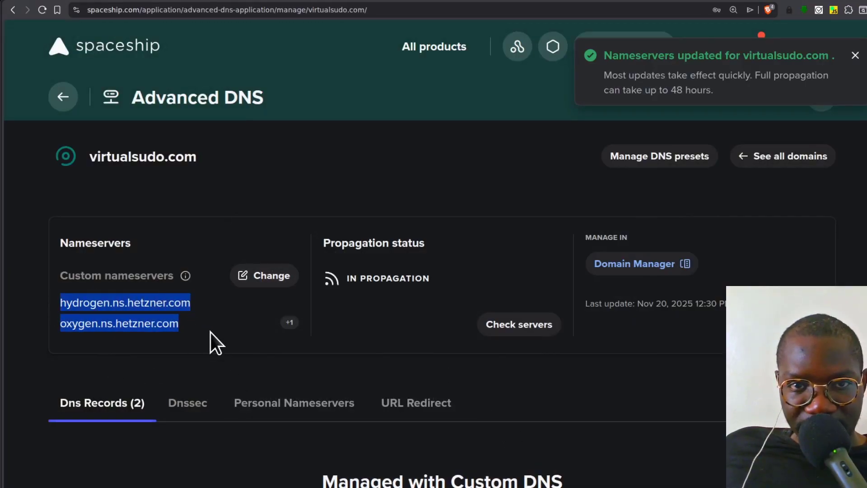
click(221, 367)
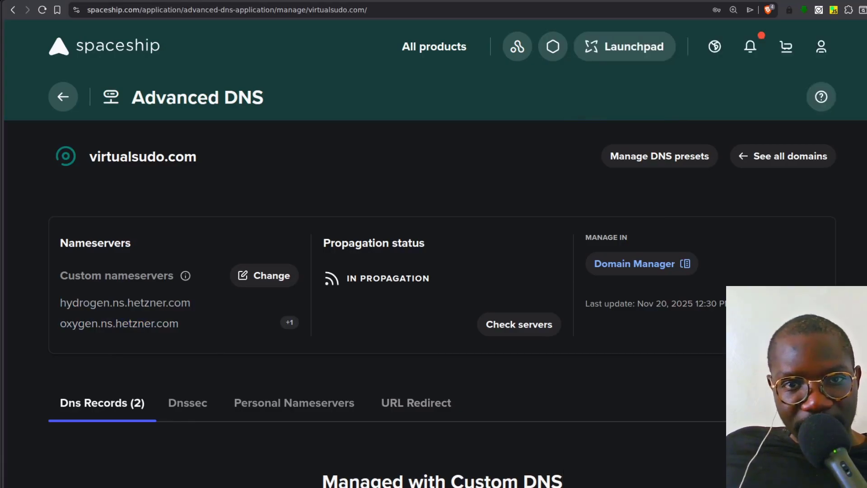
key(ctrl+Tab)
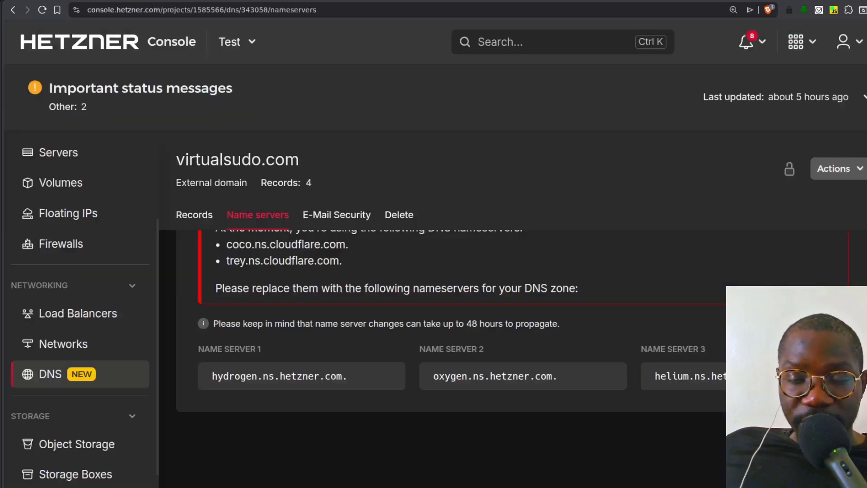
scroll(256, 411, up, 4)
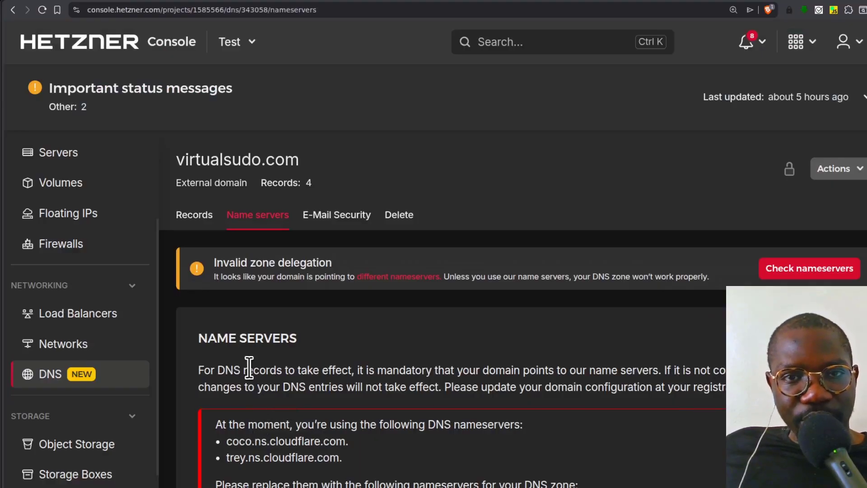
- Add an A record for the root (@) of the virtualsudo.com zone with the value 49.13.227.112
scroll(113, 402, down, 2)
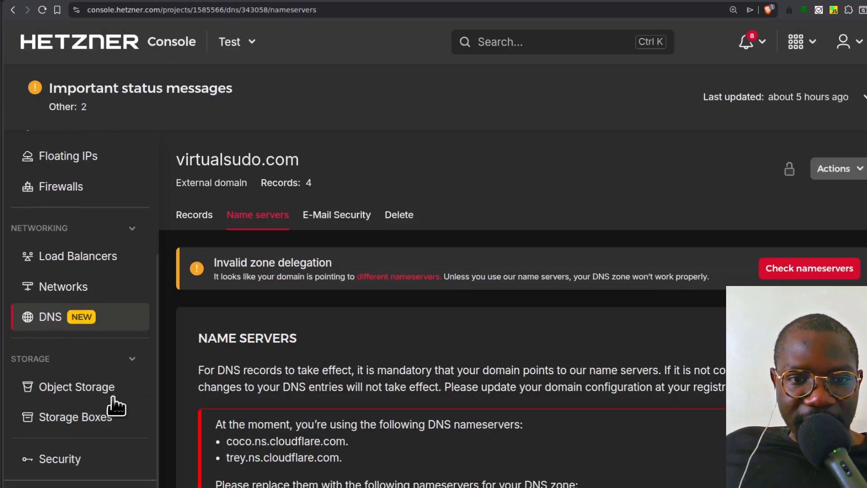
click(194, 218)
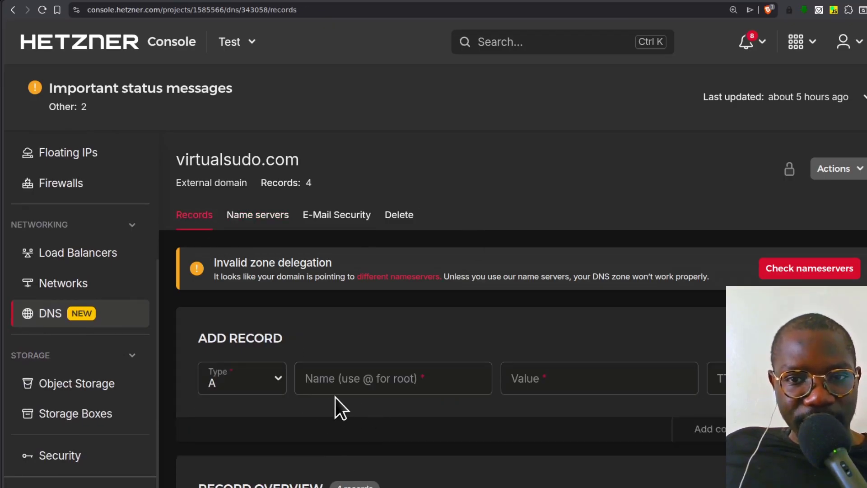
scroll(335, 399, down, 3)
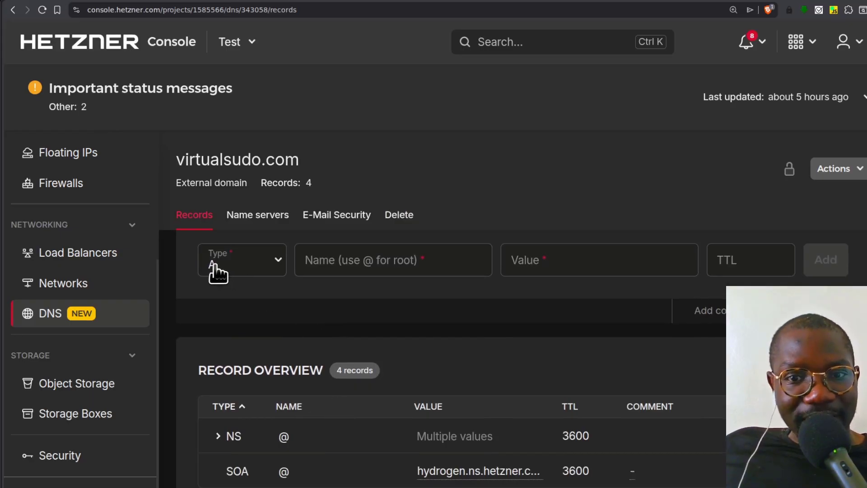
click(353, 261)
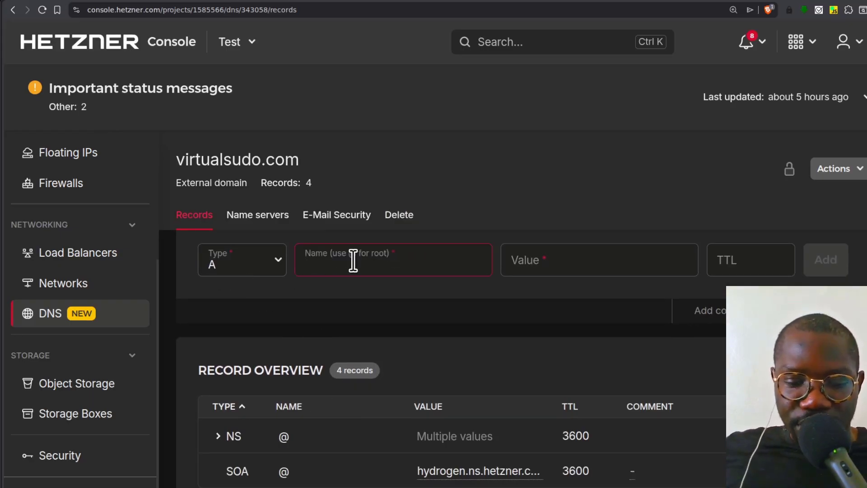
text(@)
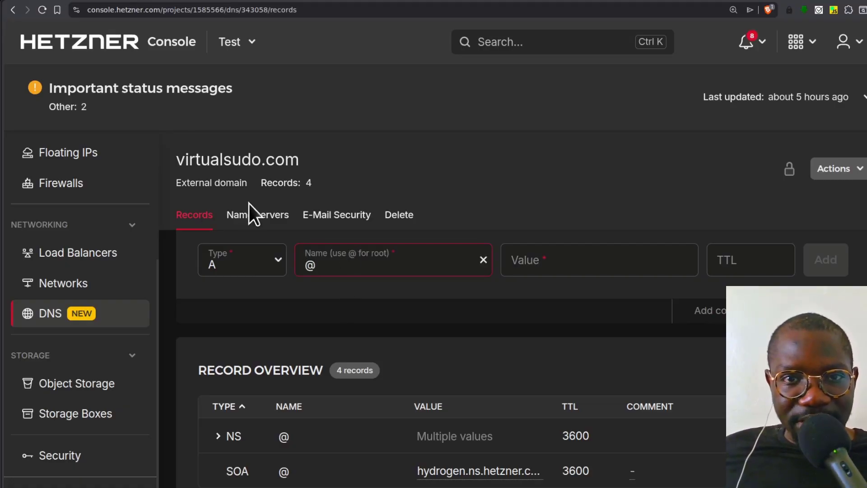
click(533, 265)
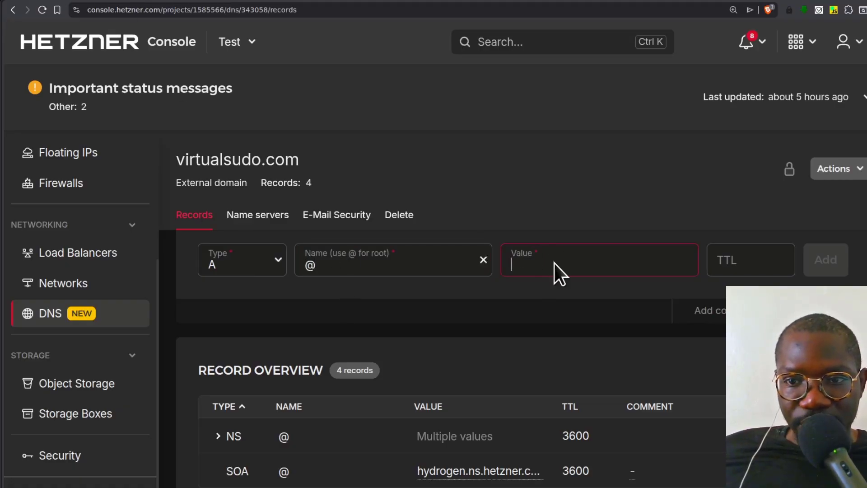
text(49.13.227.112)
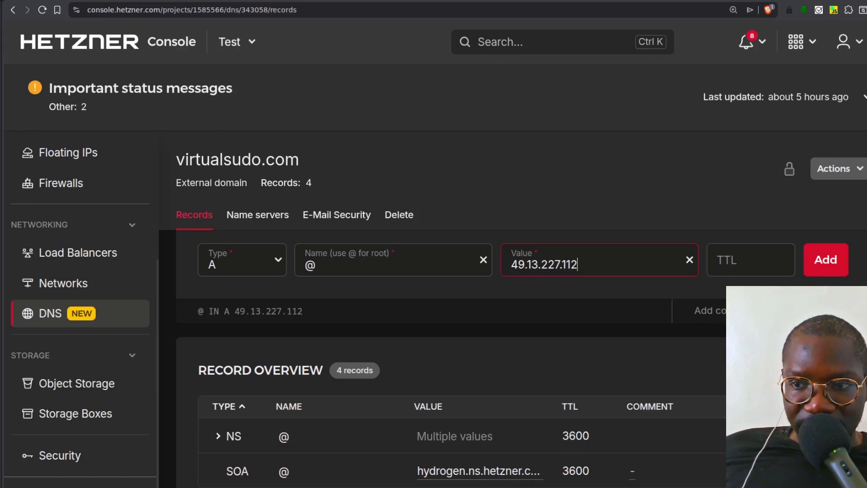
click(834, 267)
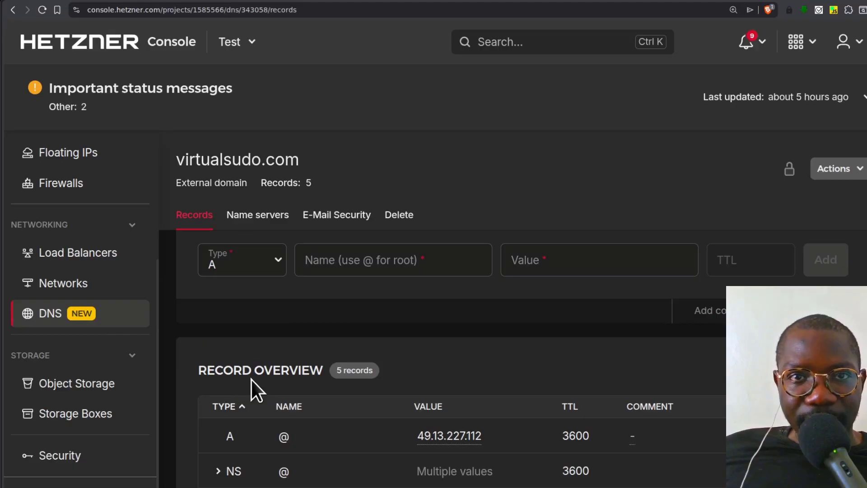
- Add a CNAME record named www with the alias virtualsudo.com. including the trailing dot
click(278, 264)
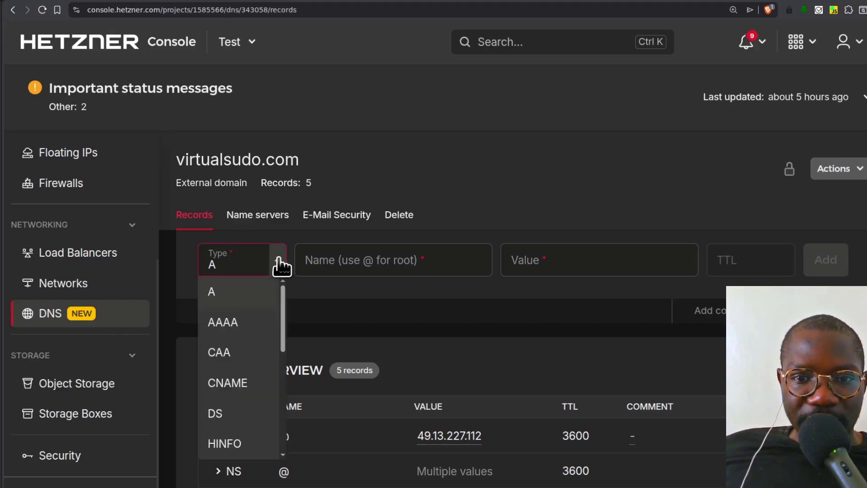
click(227, 385)
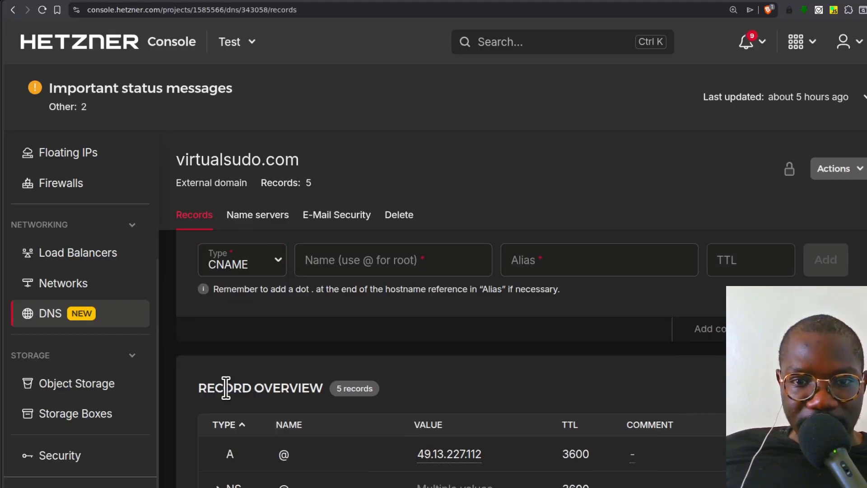
click(364, 261)
text(www)
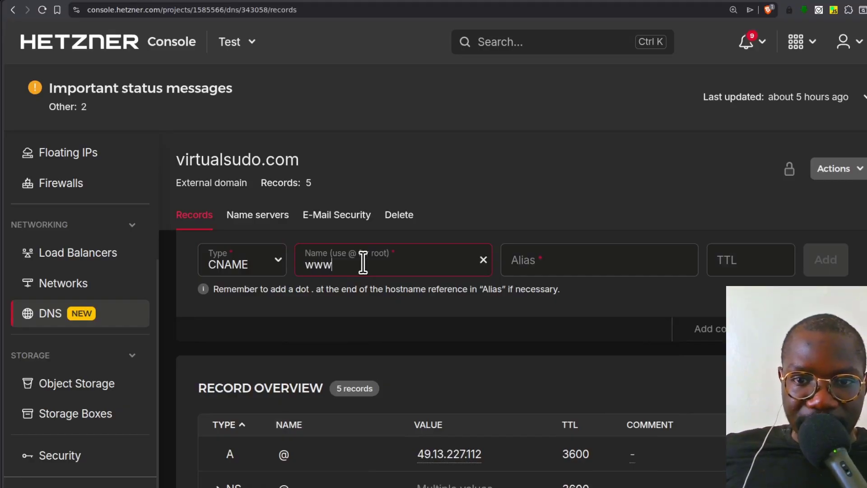
click(285, 169)
click(545, 261)
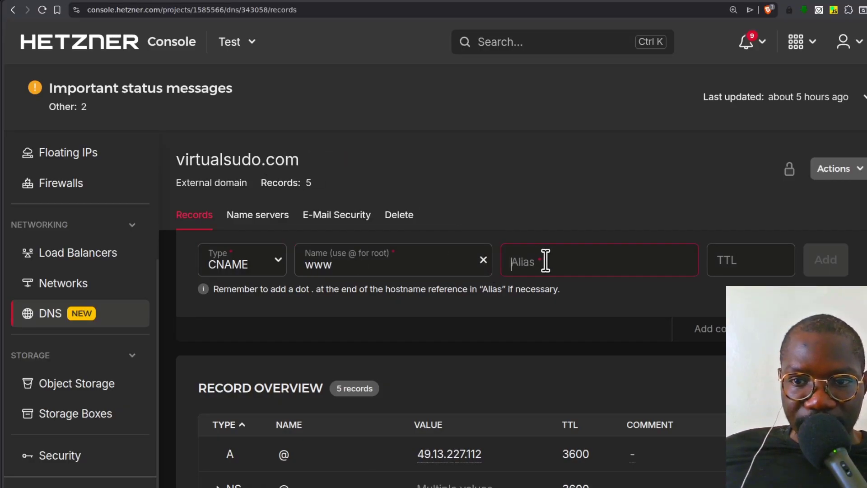
text(virtualsudo.com)
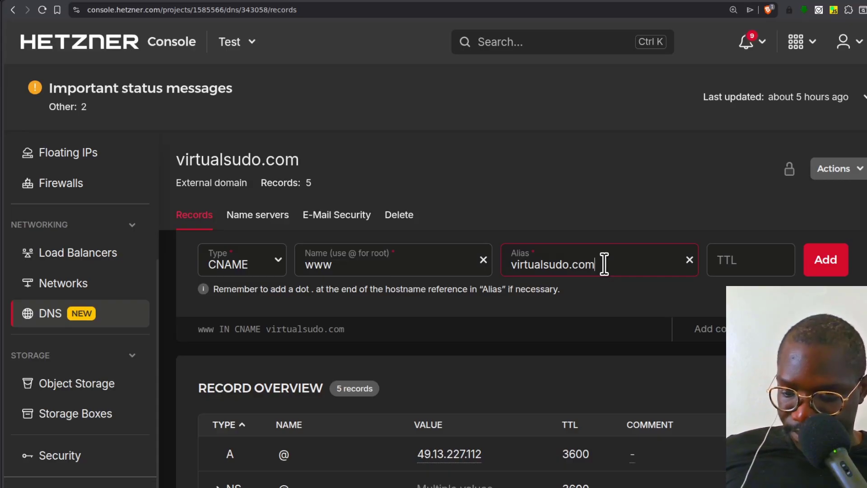
key(Return)
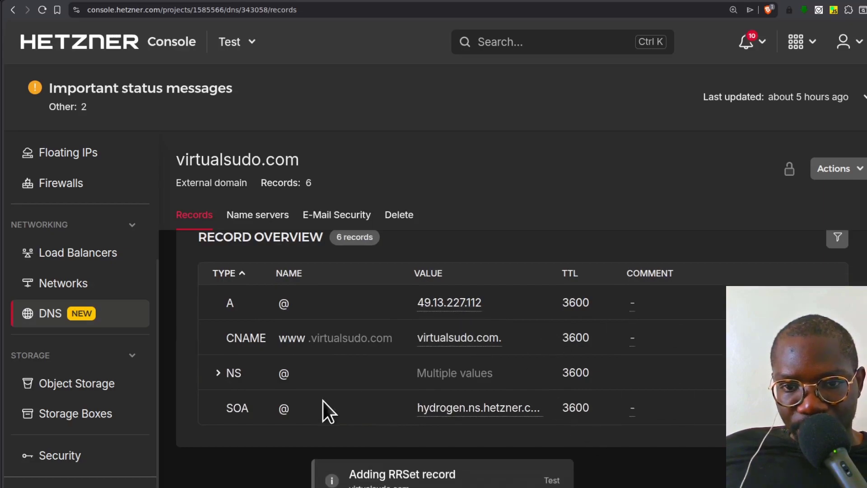
scroll(354, 368, up, 1)
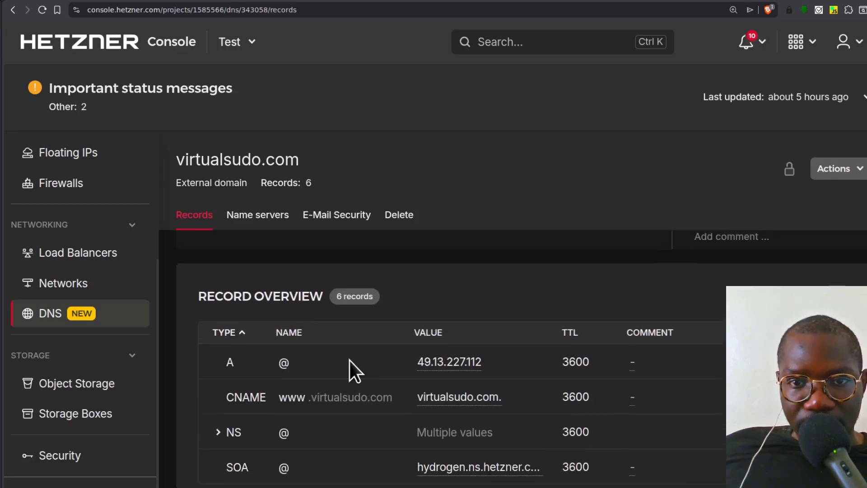
- Copy the domain name, look up virtualsudo.com's NS records on dnschecker.org and review their propagation across the listed locations
double_click(255, 164)
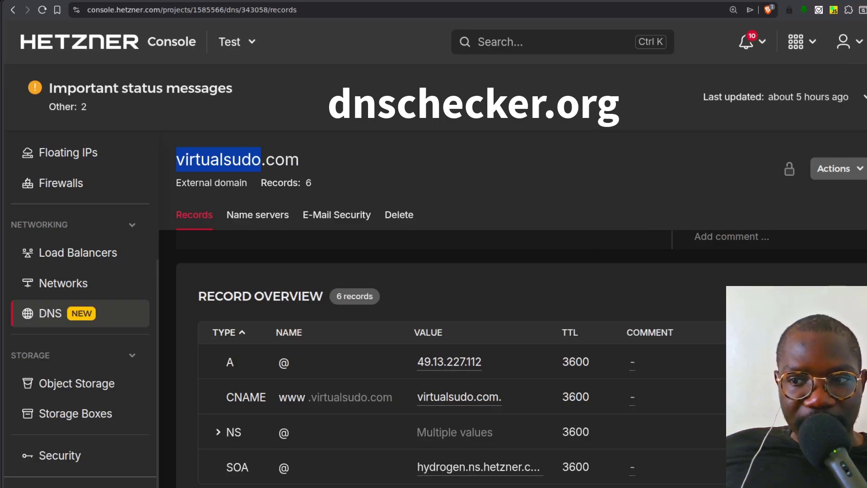
key(ctrl+t)
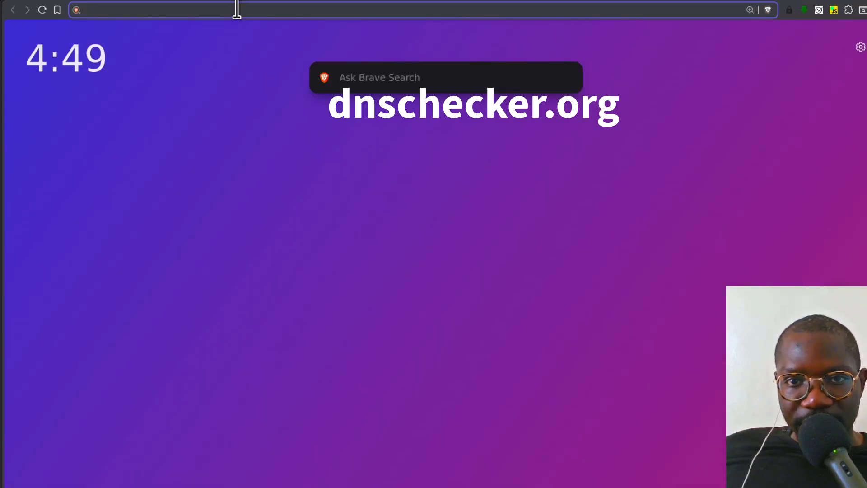
text(dnschecker.org)
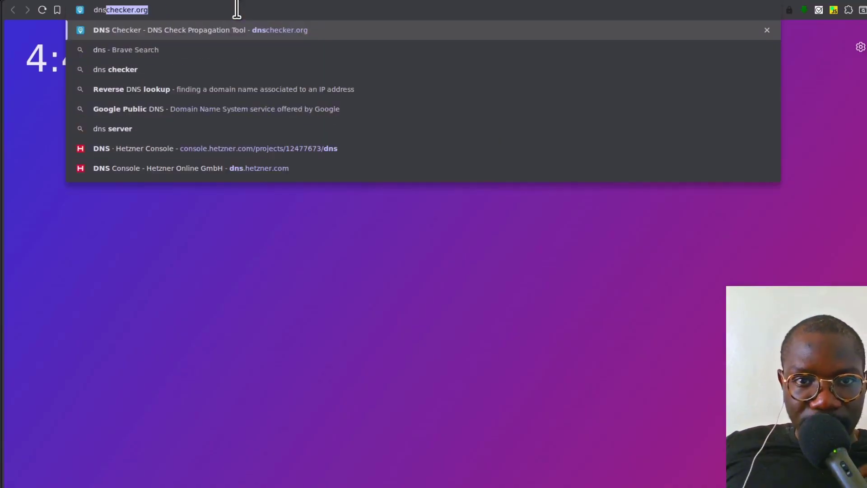
key(Return)
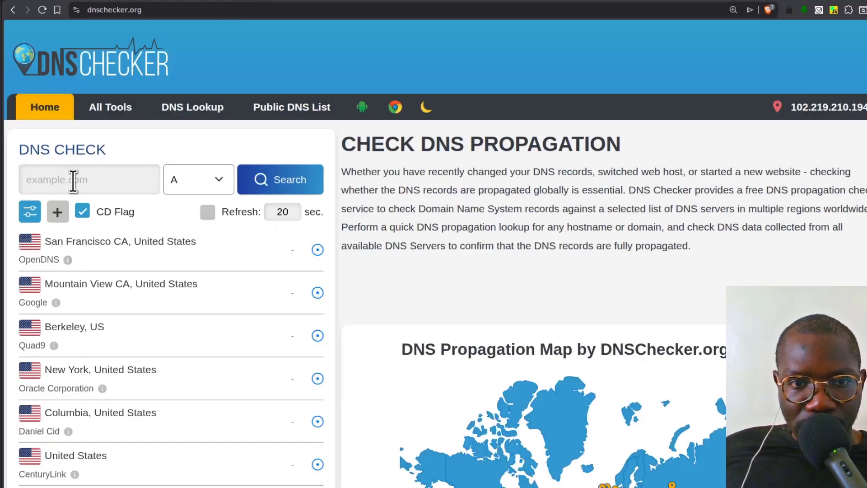
text(virtualsudo.com)
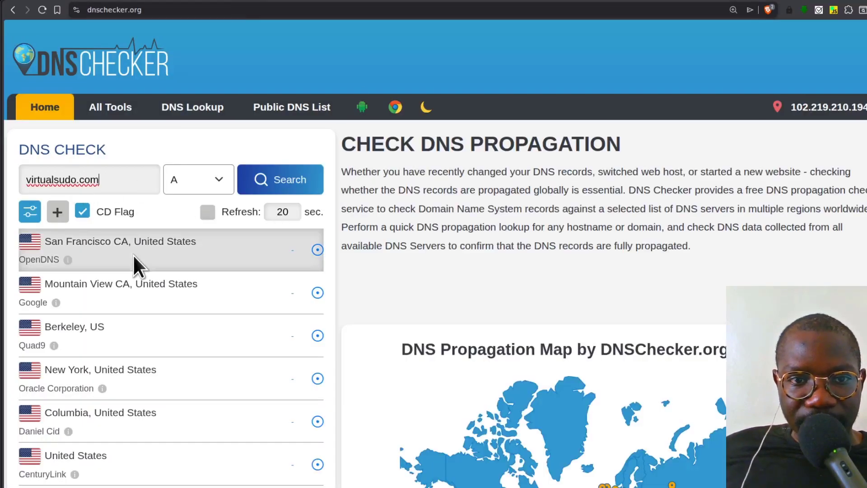
click(184, 265)
click(277, 181)
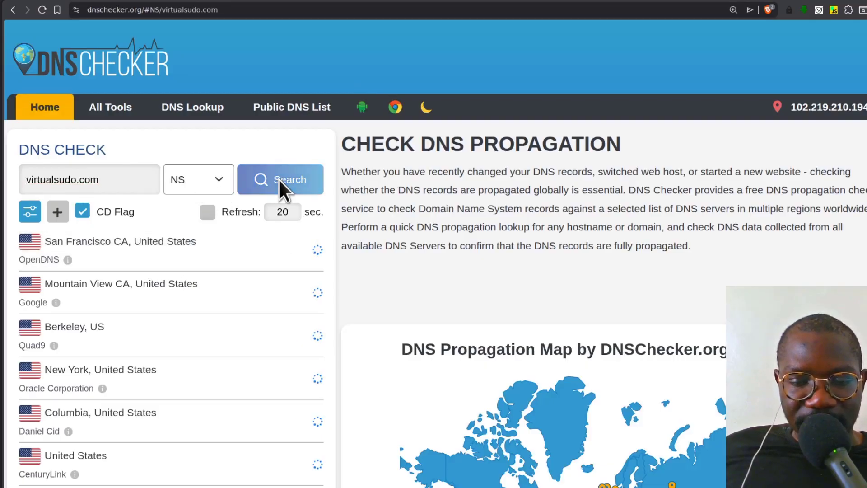
scroll(283, 267, down, 1)
scroll(271, 256, down, 20)
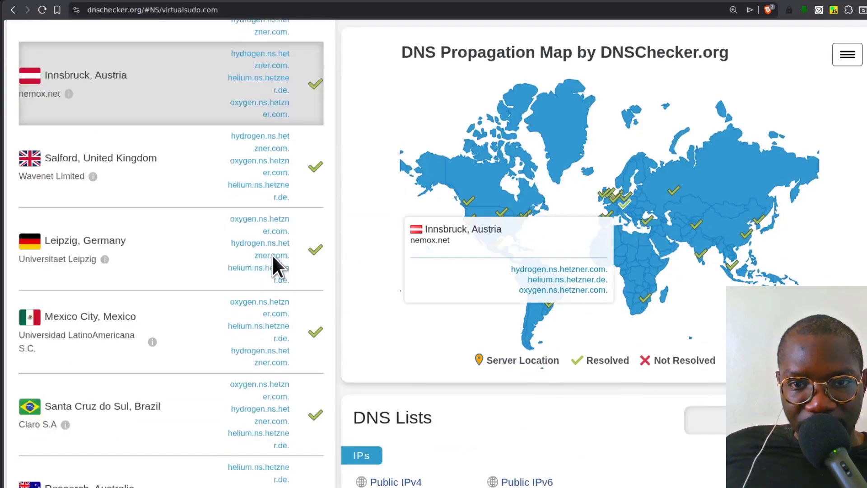
scroll(272, 254, down, 20)
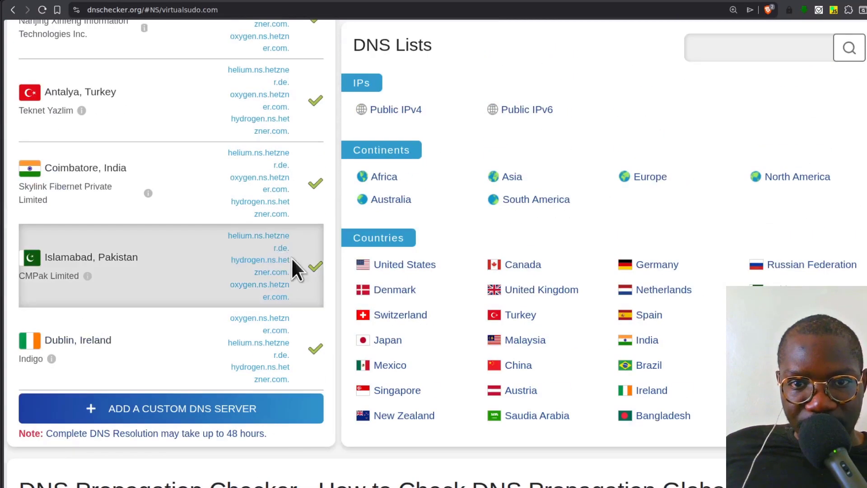
scroll(253, 168, up, 20)
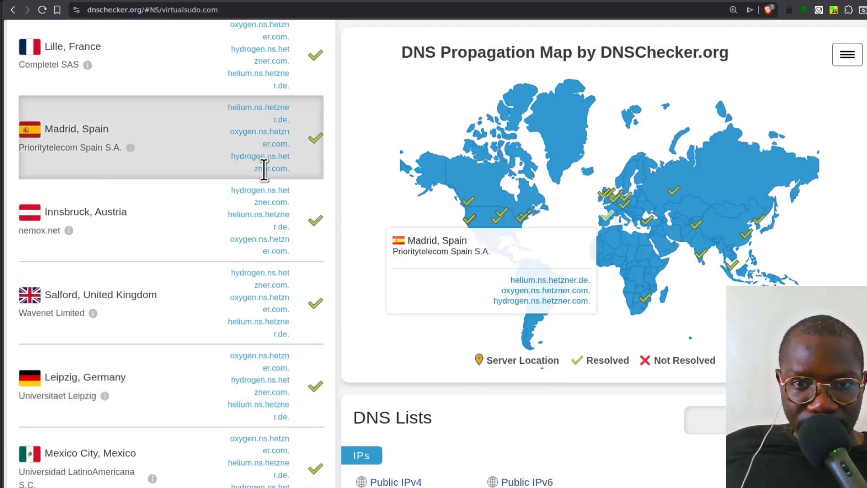
scroll(266, 171, up, 2)
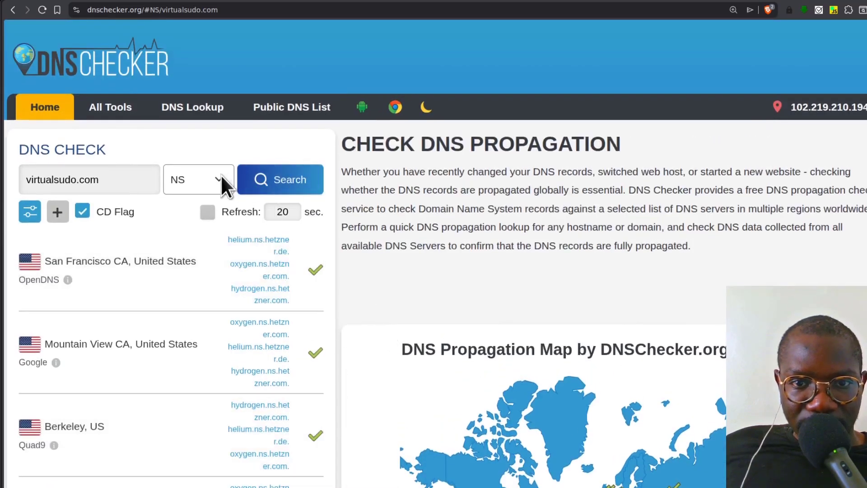
- Switch the DNS check for virtualsudo.com to A records and review the addresses returned by the listed servers
key(a)
click(283, 177)
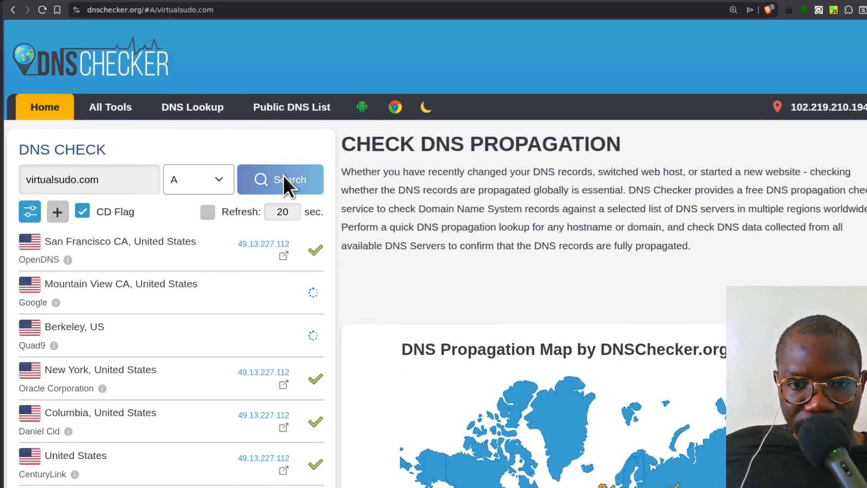
scroll(252, 285, down, 1)
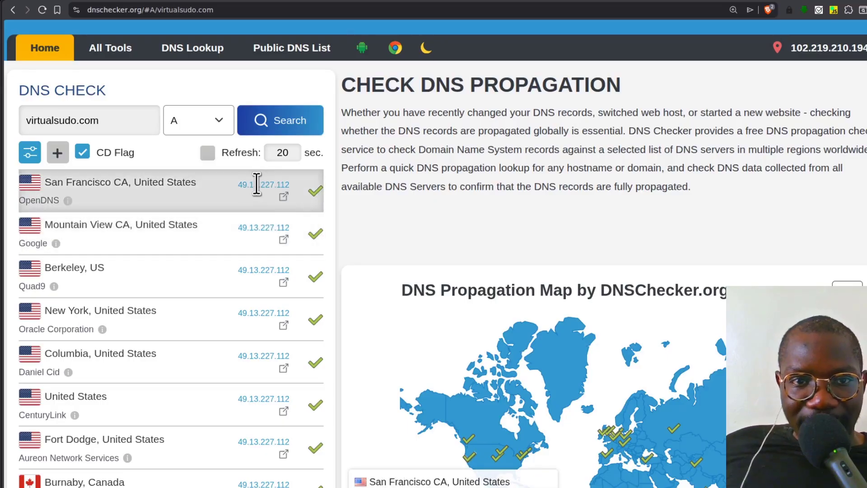
scroll(256, 183, down, 6)
scroll(256, 184, up, 7)
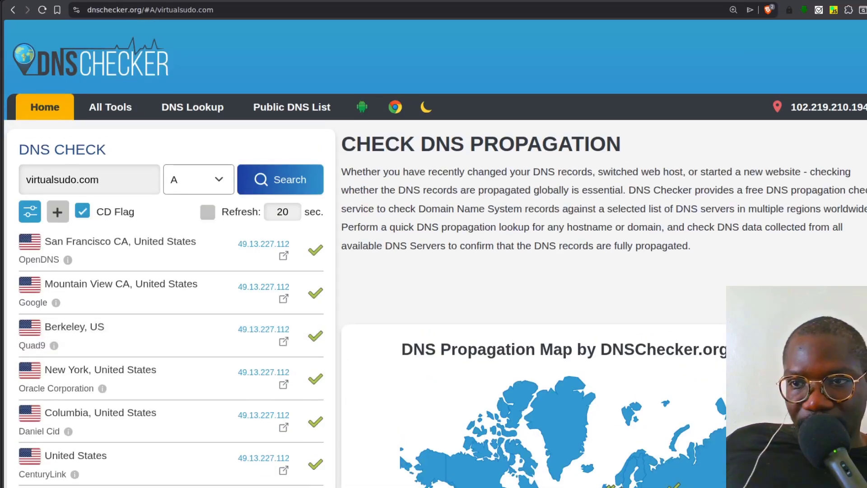
- Copy the domain from the DNS check and open virtualsudo.com in a new browser tab
triple_click(67, 178)
key(ctrl+c)
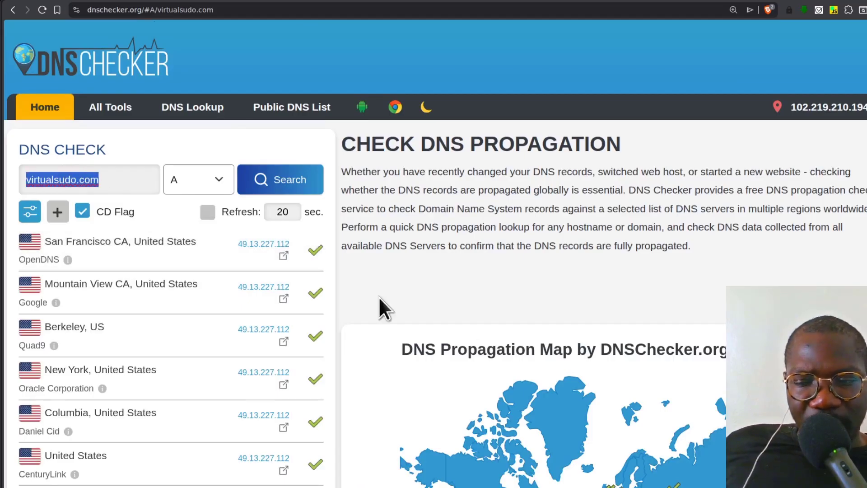
key(ctrl+t)
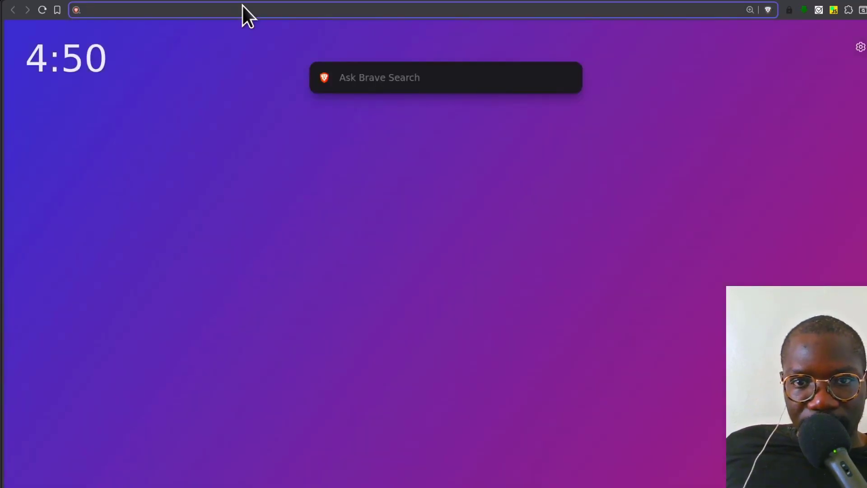
key(ctrl+v)
key(Return)
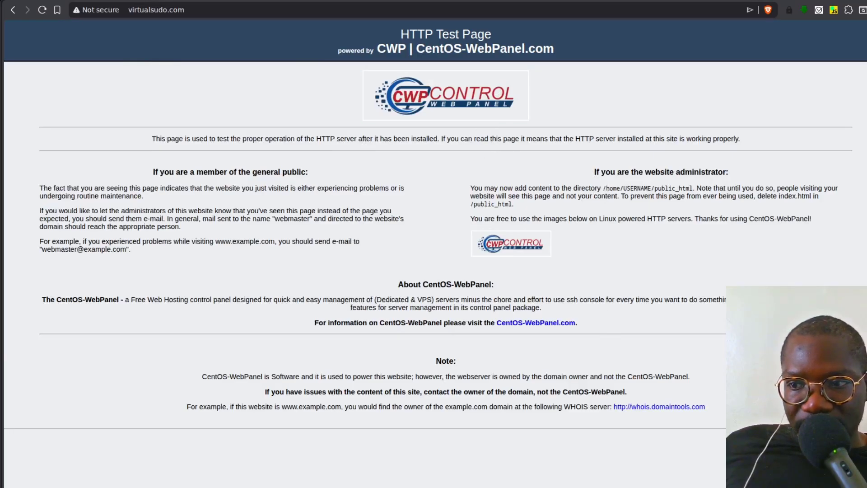
- Return to Hetzner Console and review the record overview of the virtualsudo.com zone
click(2, 61)
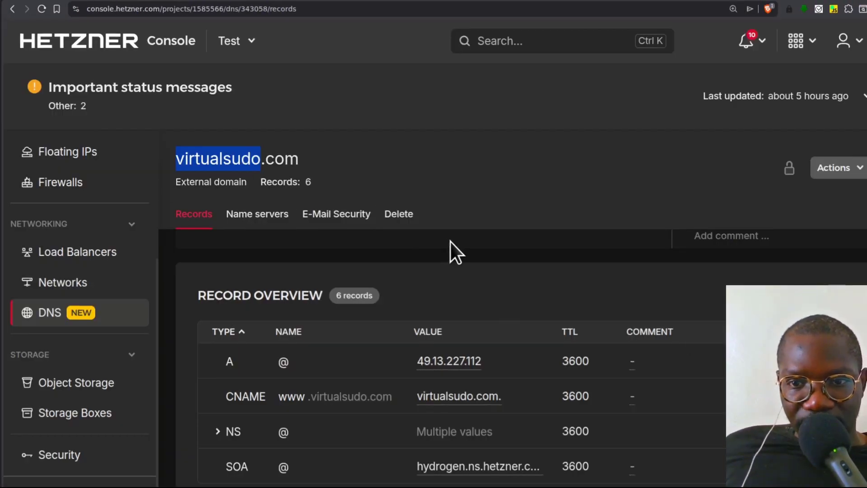
click(450, 242)
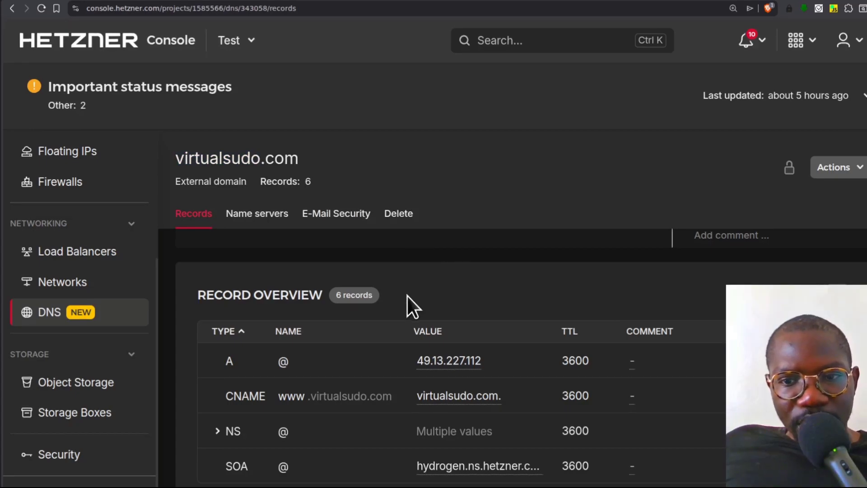
scroll(433, 339, down, 2)
scroll(427, 391, up, 3)
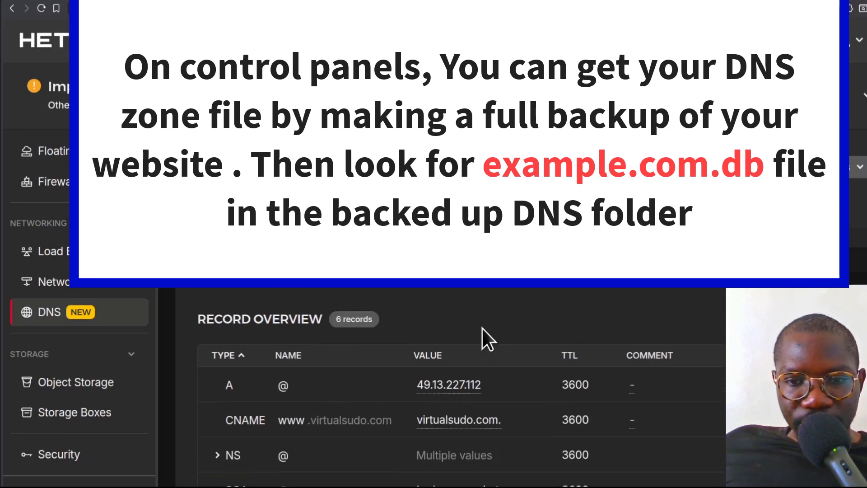
scroll(433, 420, down, 3)
scroll(403, 416, up, 4)
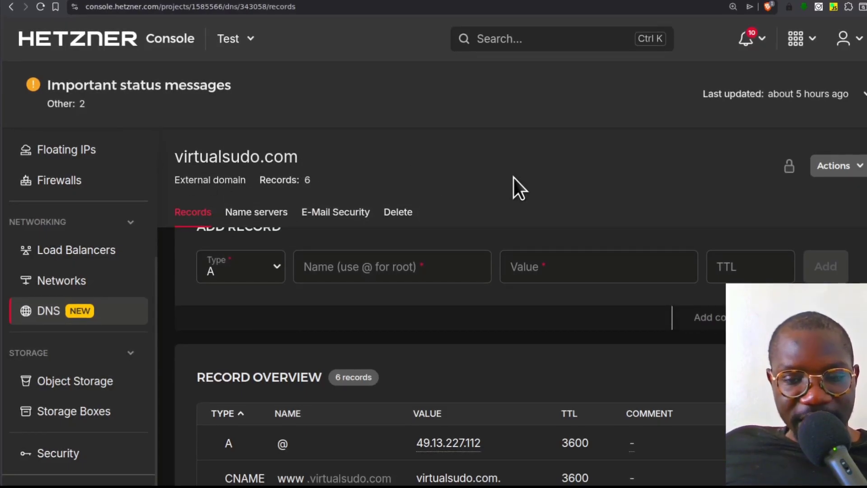
- Review the existing records of the virtualsudo.com zone and the form for adding new ones
scroll(513, 181, down, 3)
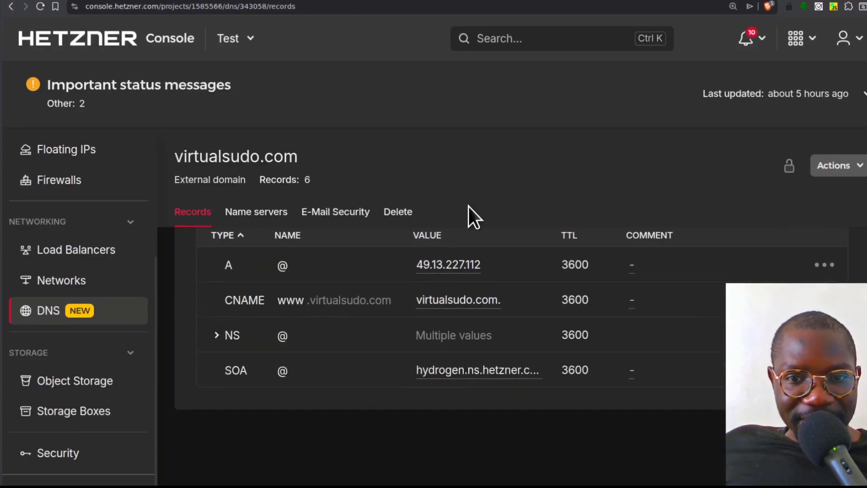
scroll(478, 287, up, 1)
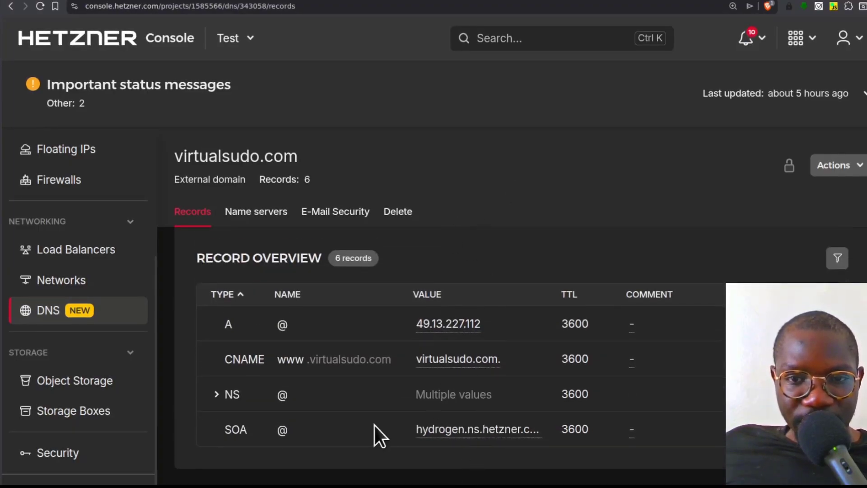
scroll(344, 378, up, 1)
scroll(346, 384, up, 2)
scroll(345, 378, up, 1)
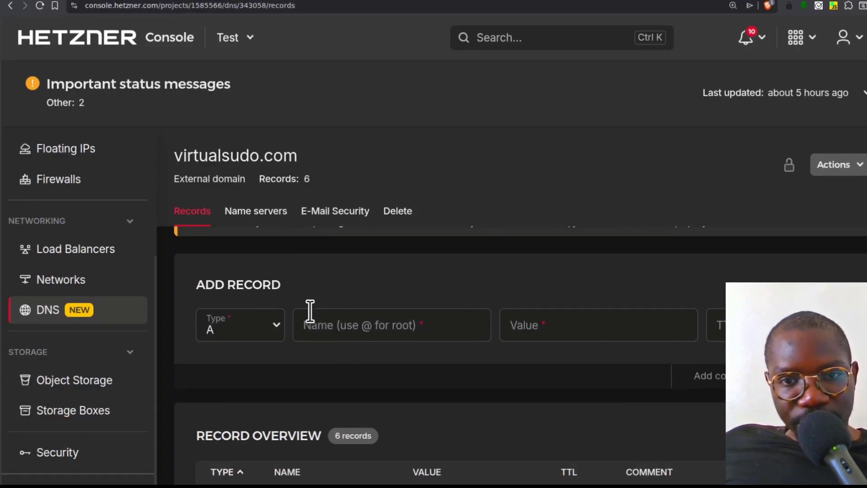
mouse_move(266, 151)
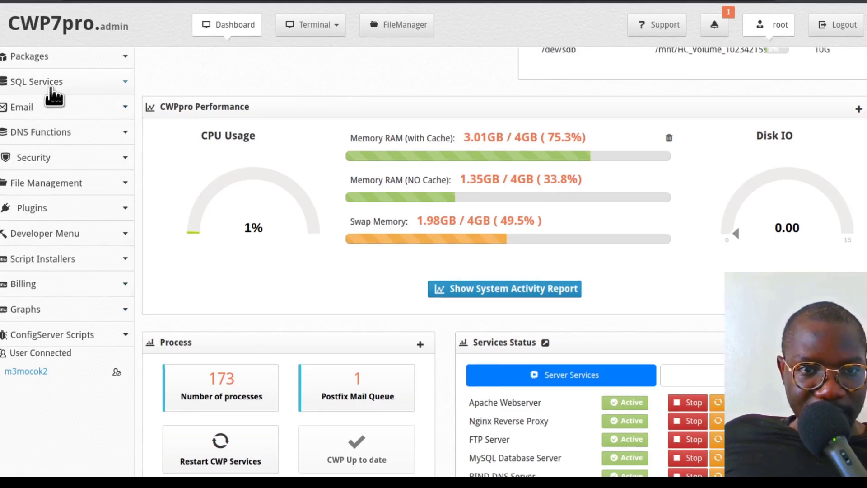
- In the CWP control panel, add the domain virtualsudo.com with the path virtualsudo.com and no SSL certificate, and save it
click(106, 133)
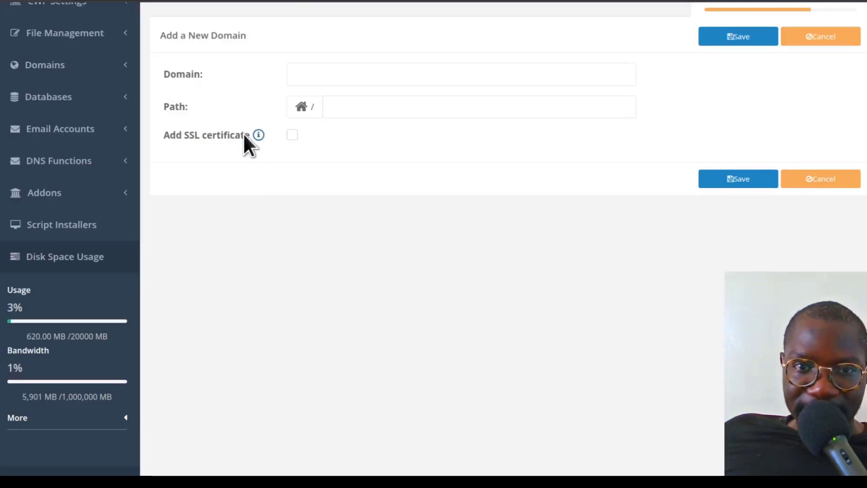
click(315, 76)
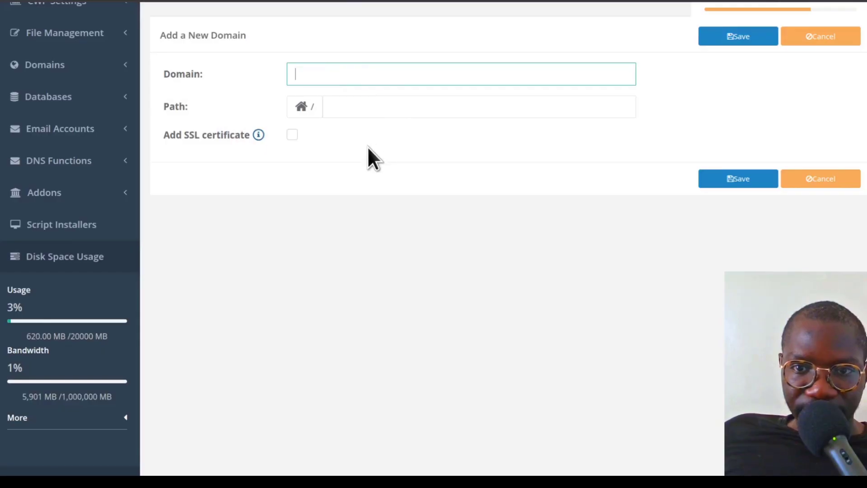
key(ctrl+v)
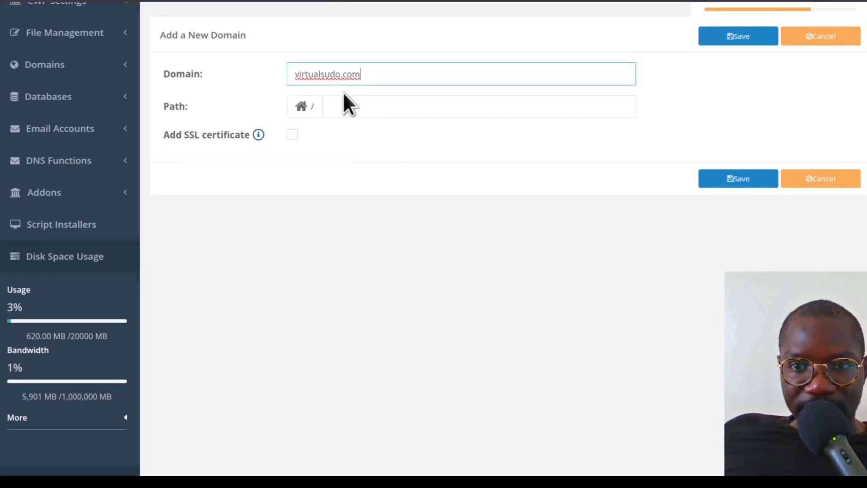
click(343, 107)
key(ctrl+v)
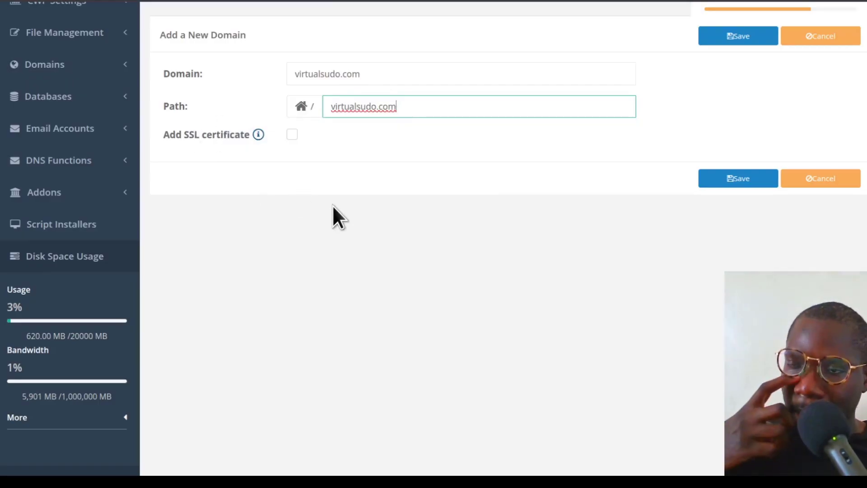
click(292, 134)
click(291, 134)
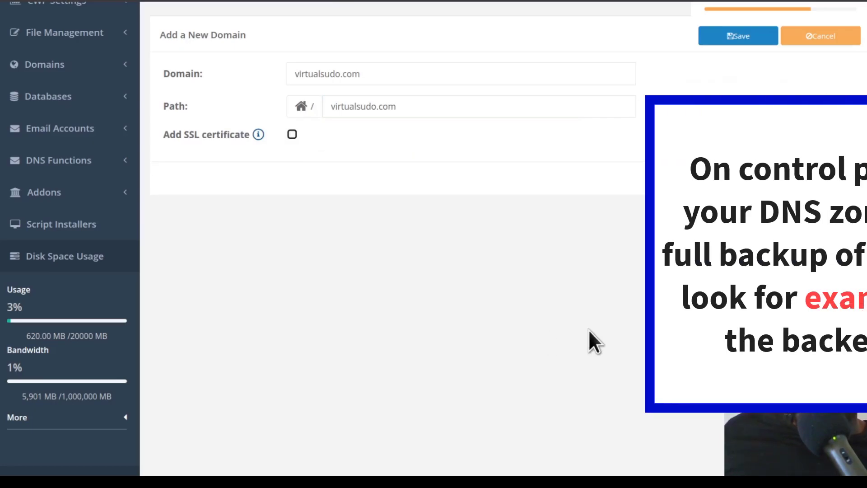
click(740, 179)
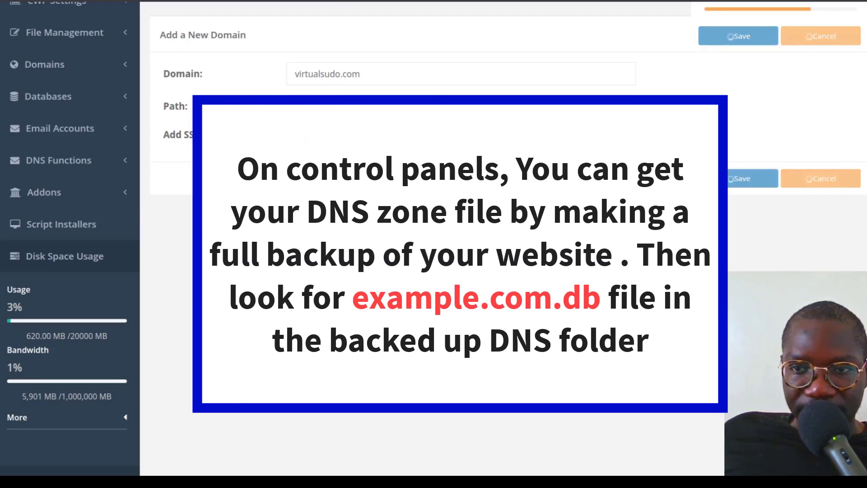
- Open the DNS Zone Editor for virtualsudo.com and review the NS, A, MX, TXT and CNAME records generated for it
click(91, 248)
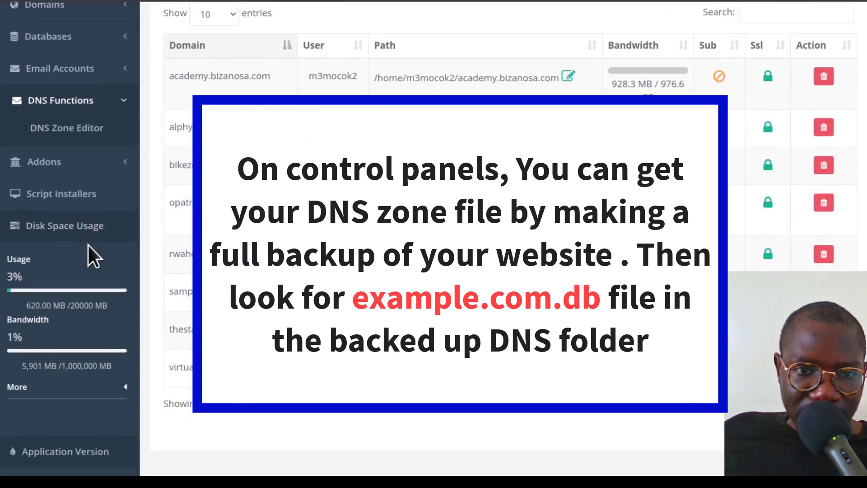
click(68, 131)
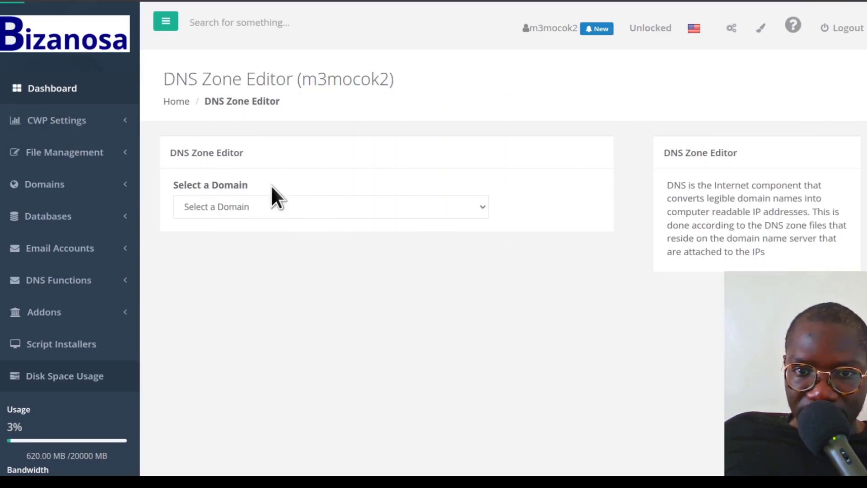
click(274, 210)
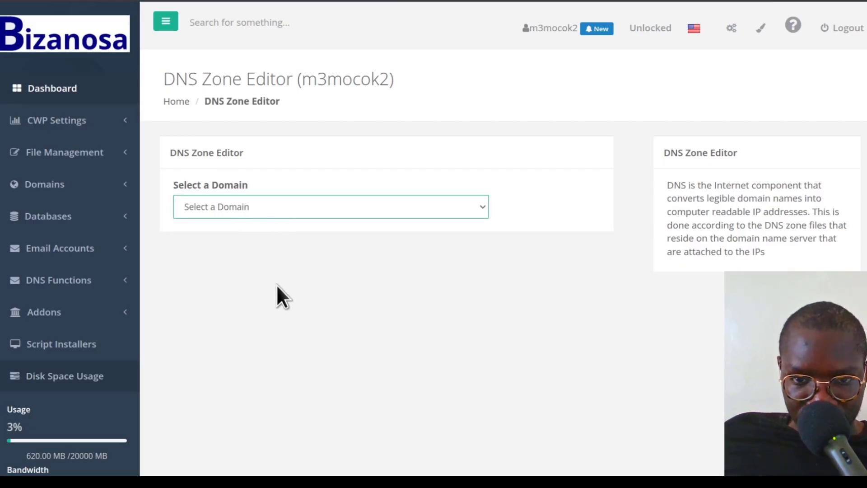
click(261, 370)
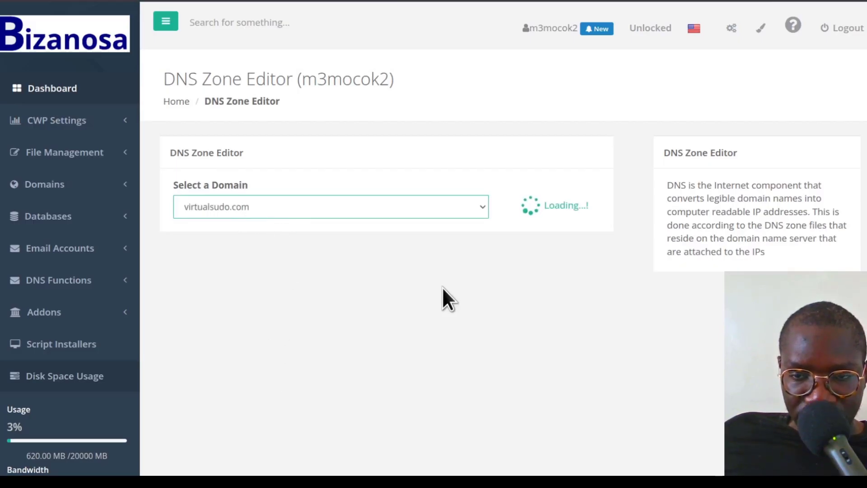
scroll(412, 252, down, 8)
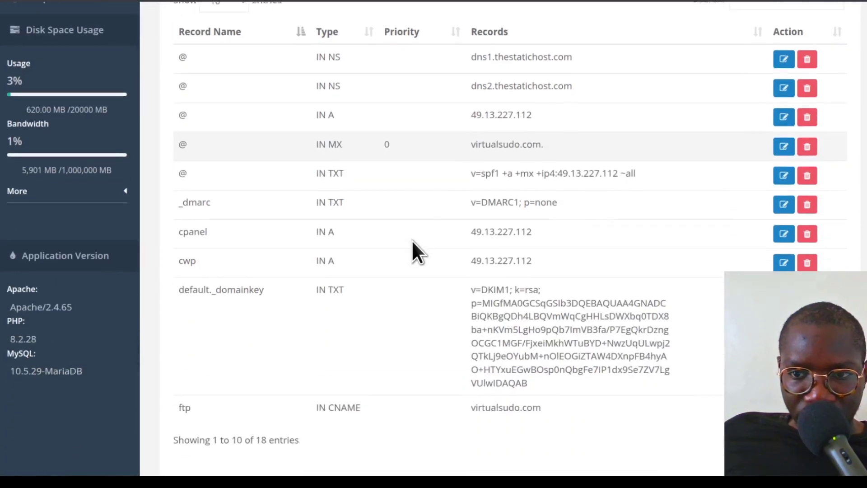
scroll(528, 341, up, 8)
scroll(534, 335, down, 8)
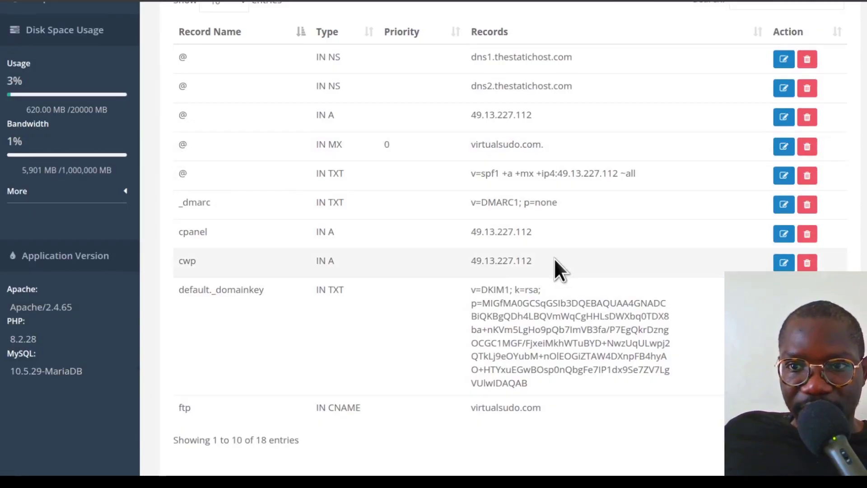
scroll(546, 253, up, 5)
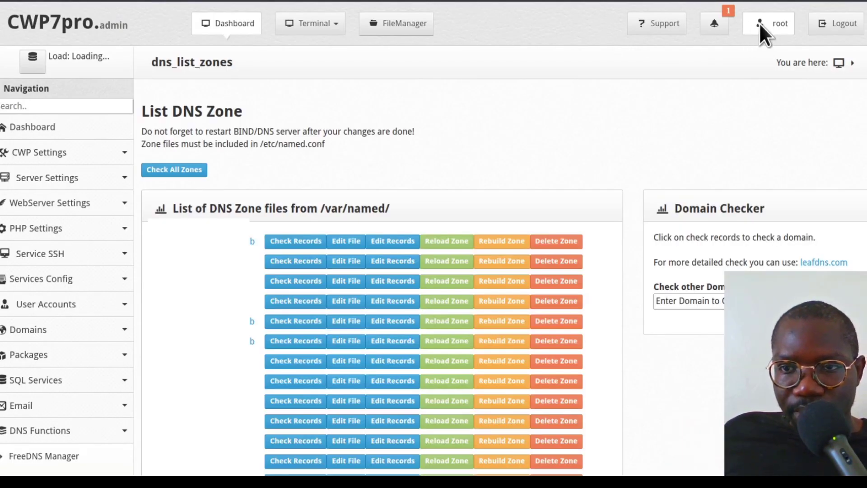
- From the CWP admin's list of DNS zones, open the zone file virtualsudo.com.db and look through its contents
scroll(760, 23, down, 8)
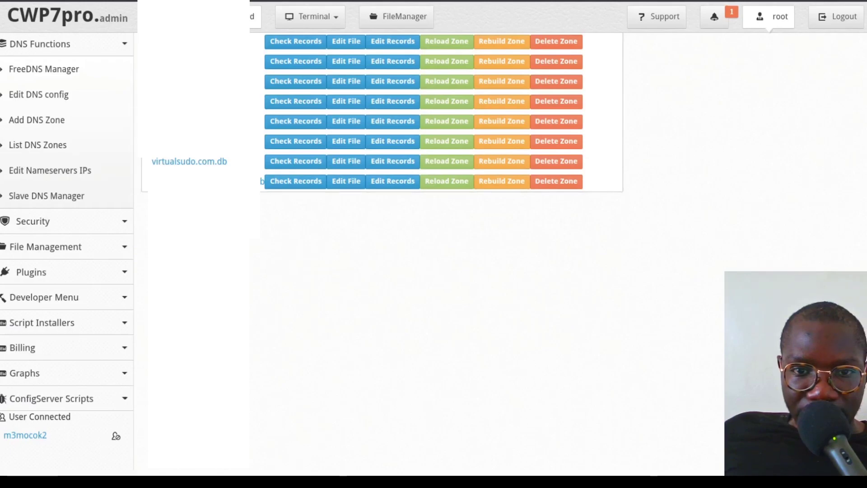
click(176, 162)
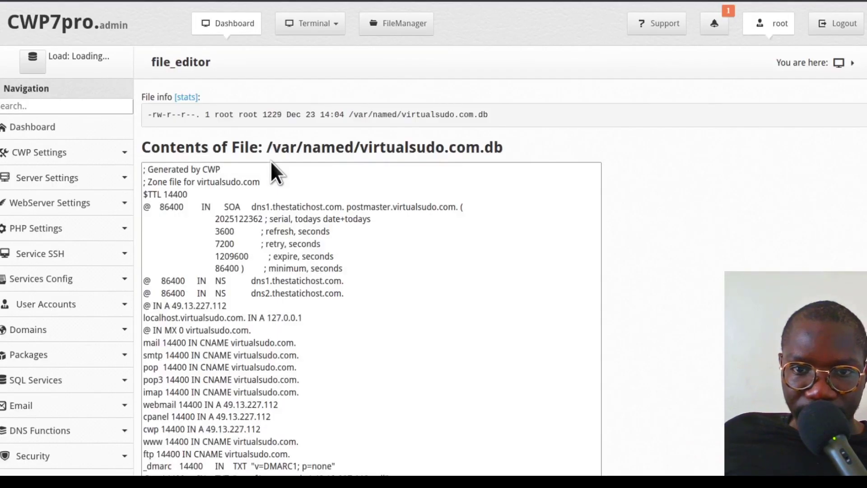
scroll(408, 268, down, 5)
scroll(329, 263, down, 2)
scroll(319, 261, up, 7)
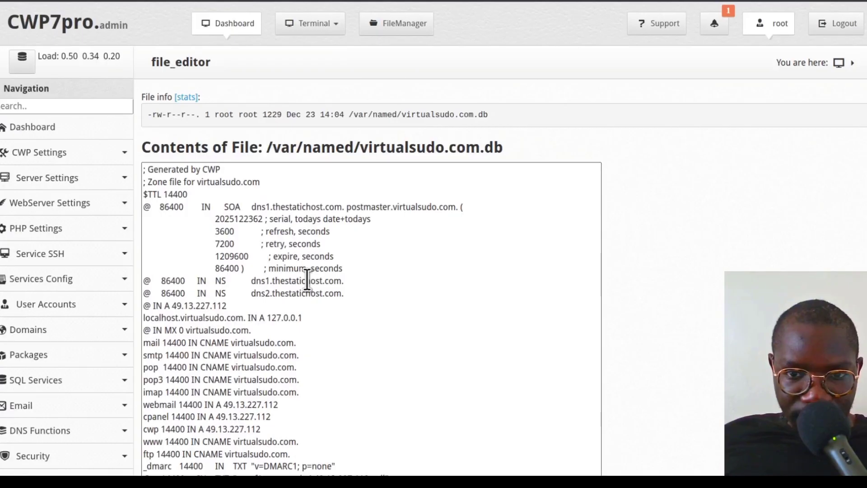
- Copy the entire zone file contents into VS Code and save them as a file named virtualsudo.com.db
key(ctrl+a)
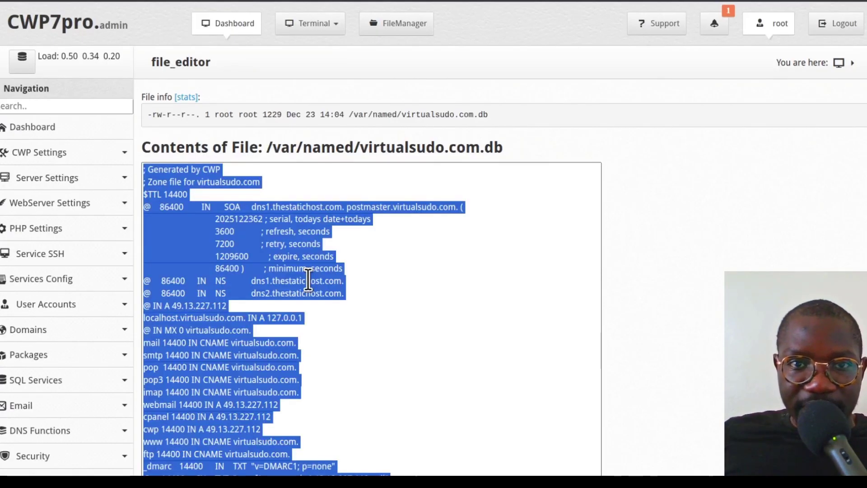
key(alt+Tab)
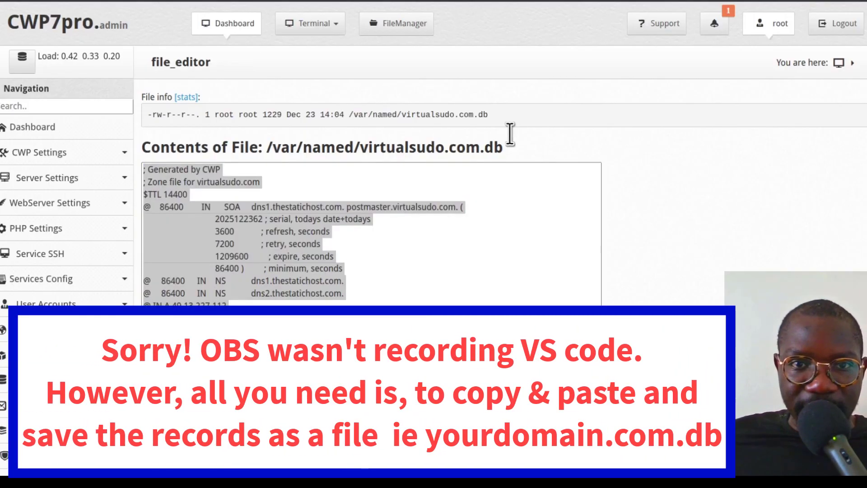
click(824, 137)
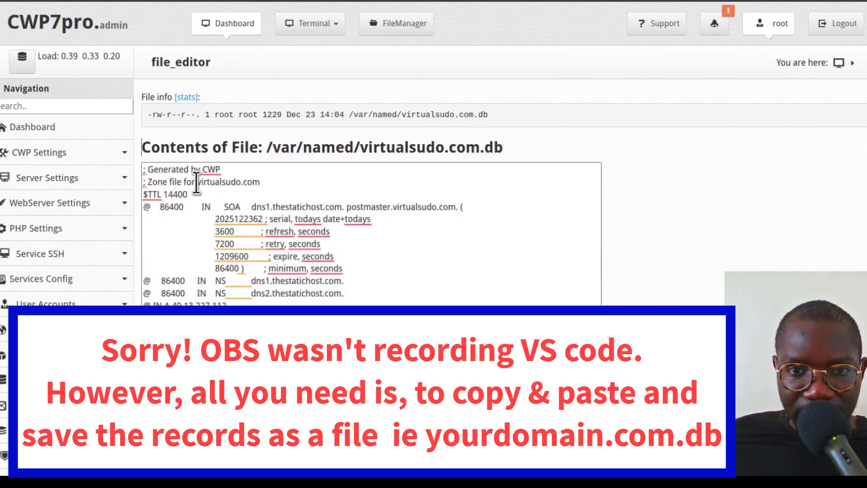
drag(360, 147, 512, 142)
key(ctrl+c)
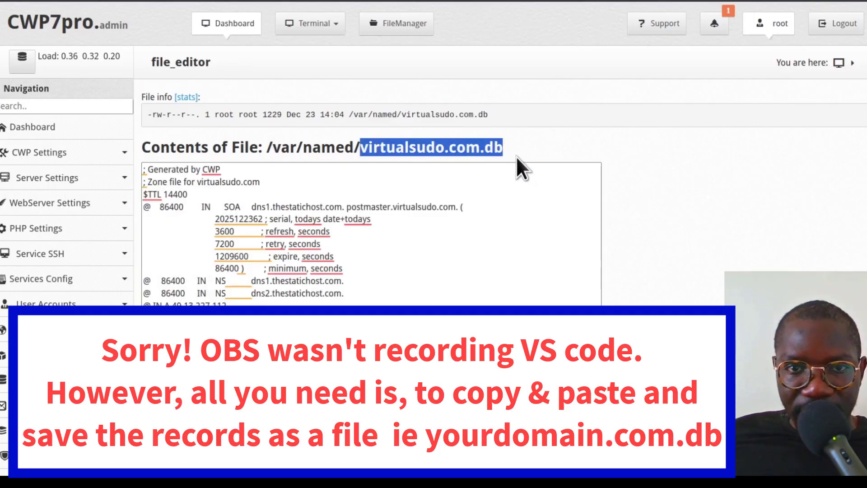
key(alt+Tab)
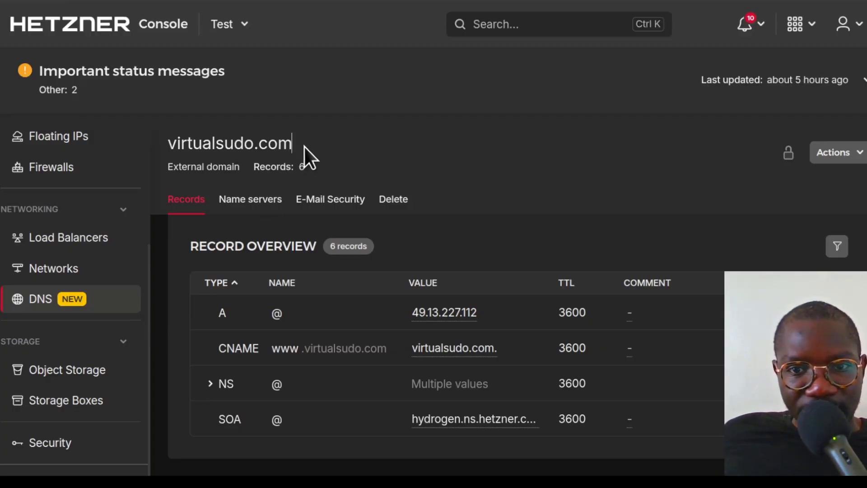
- Switch to Hetzner Console and delete the existing virtualsudo.com DNS zone, confirming with the zone name
click(276, 145)
click(276, 145)
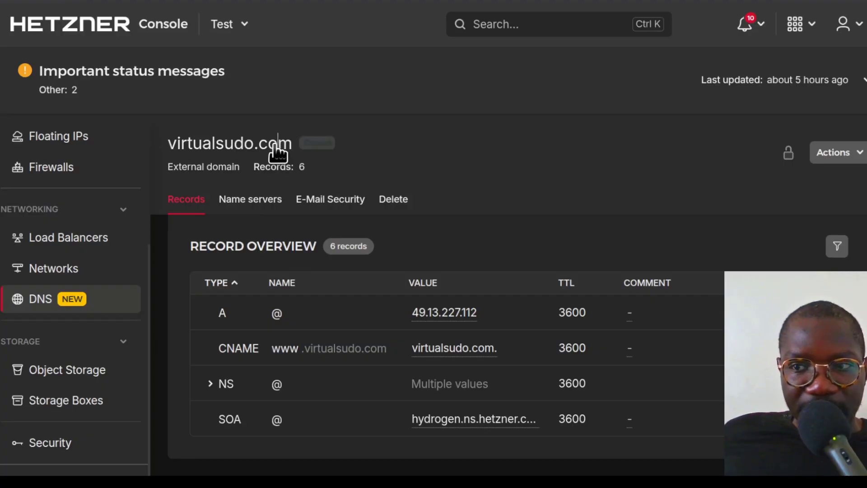
click(855, 154)
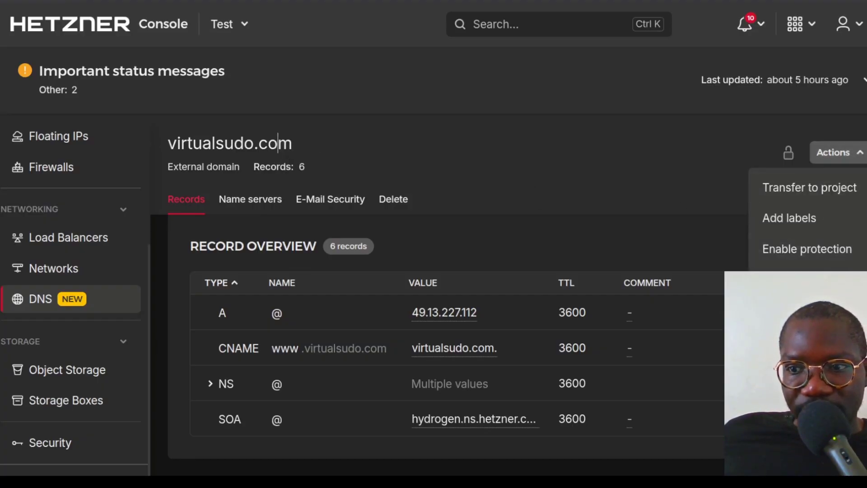
click(779, 279)
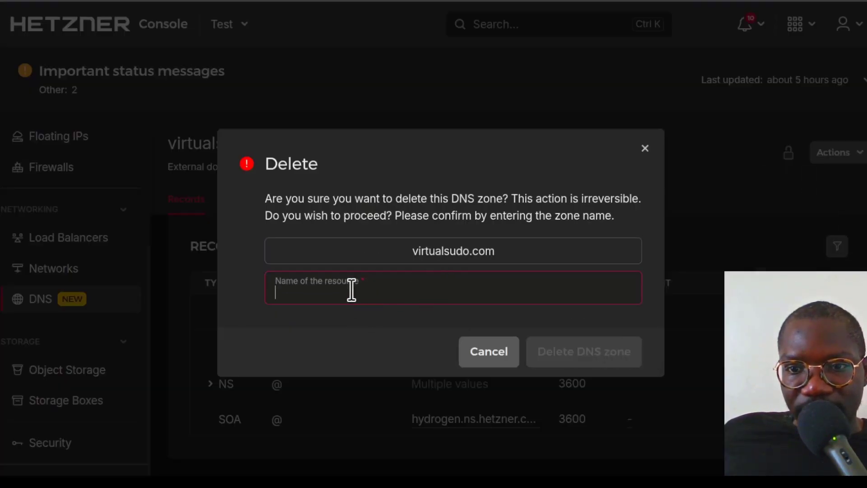
key(ctrl+v)
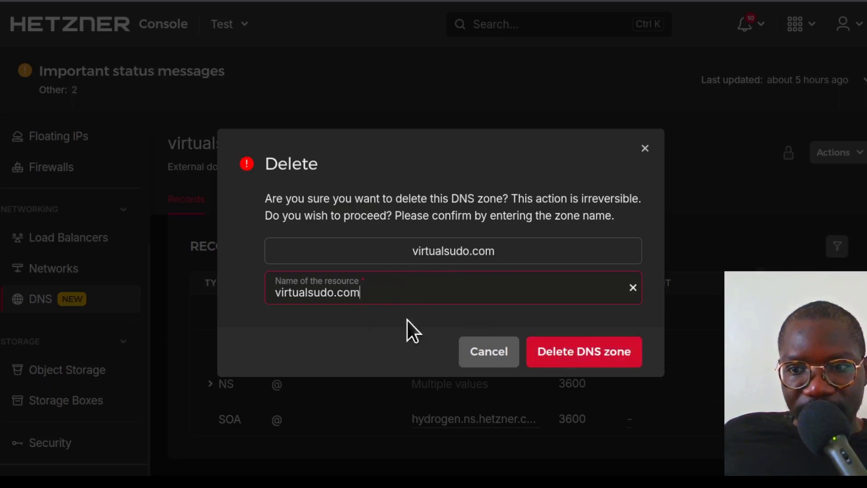
click(589, 357)
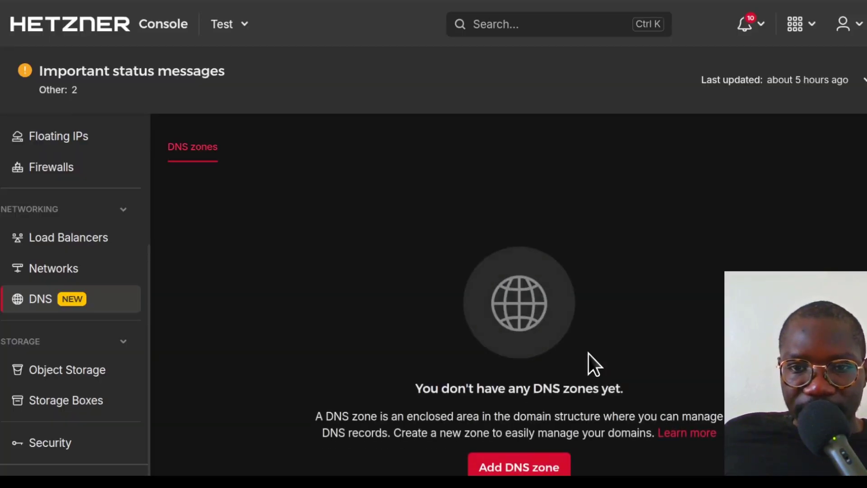
- Start a new DNS zone for virtualsudo.com that imports the zone file virtualsudo.com.db, and proceed to its configuration
click(514, 468)
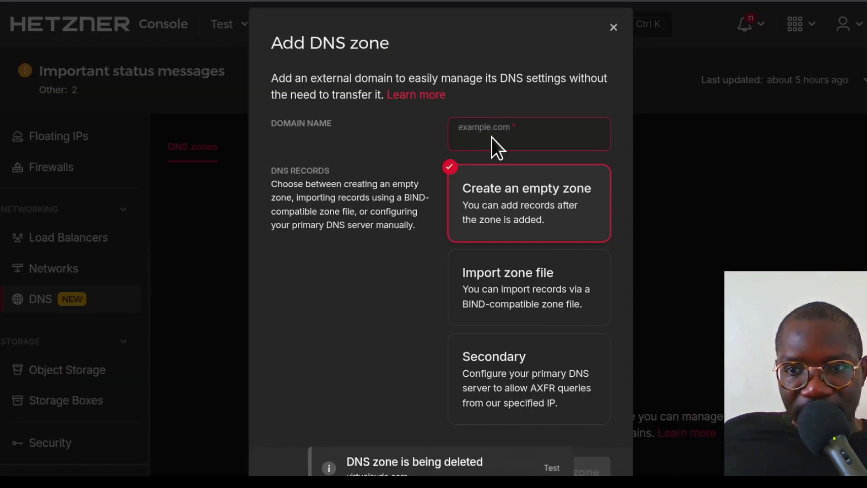
key(ctrl+v)
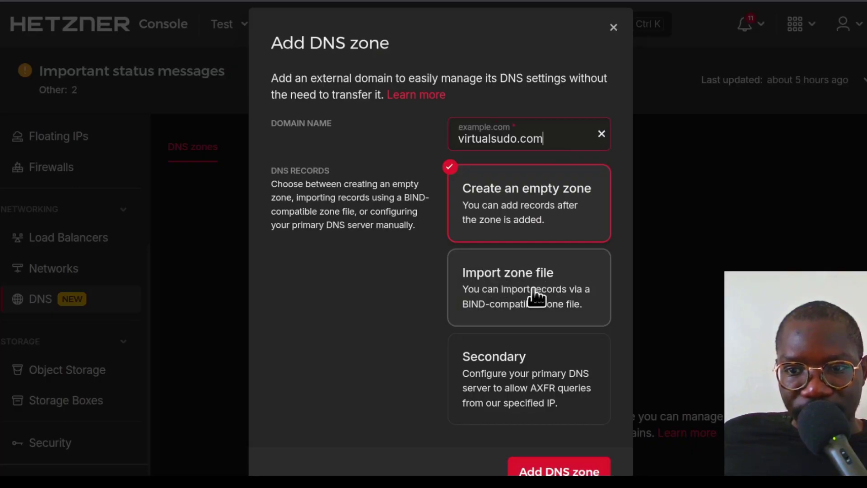
click(552, 297)
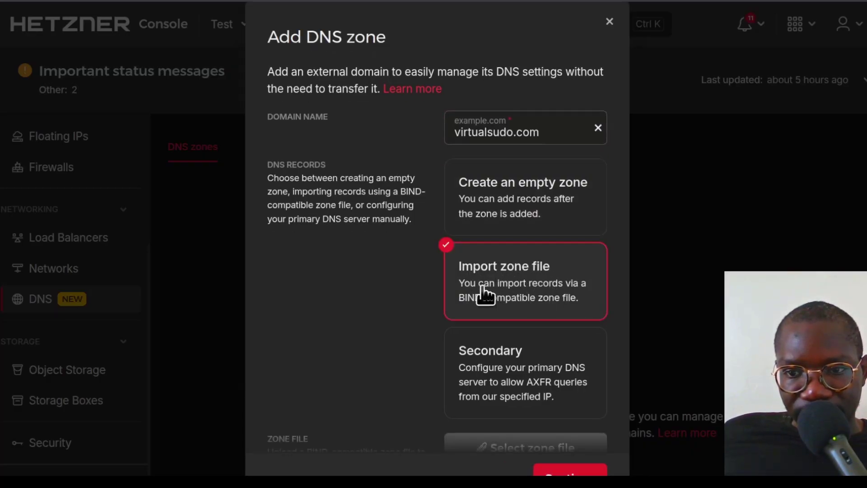
scroll(332, 283, down, 2)
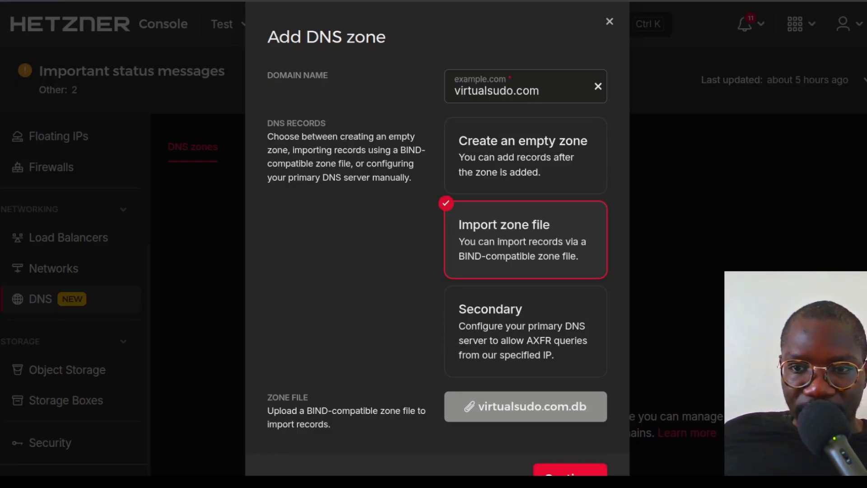
click(569, 475)
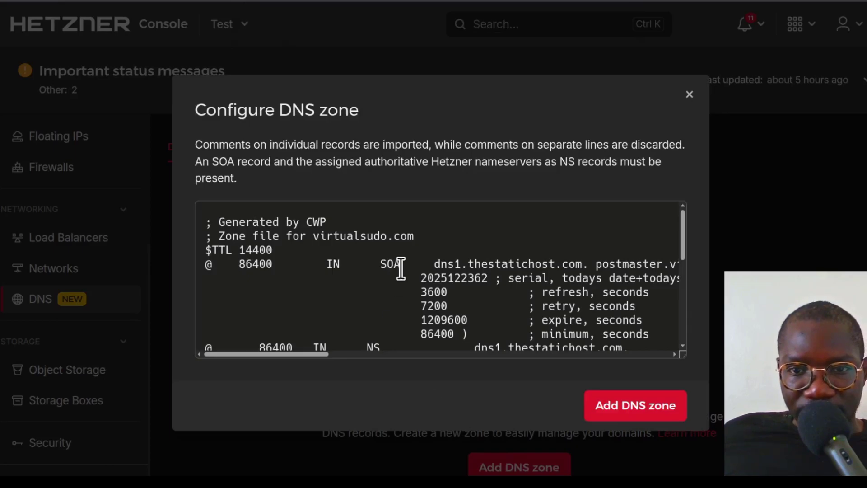
- Check the imported zone file contents from start to end and add the virtualsudo.com DNS zone
scroll(400, 269, down, 10)
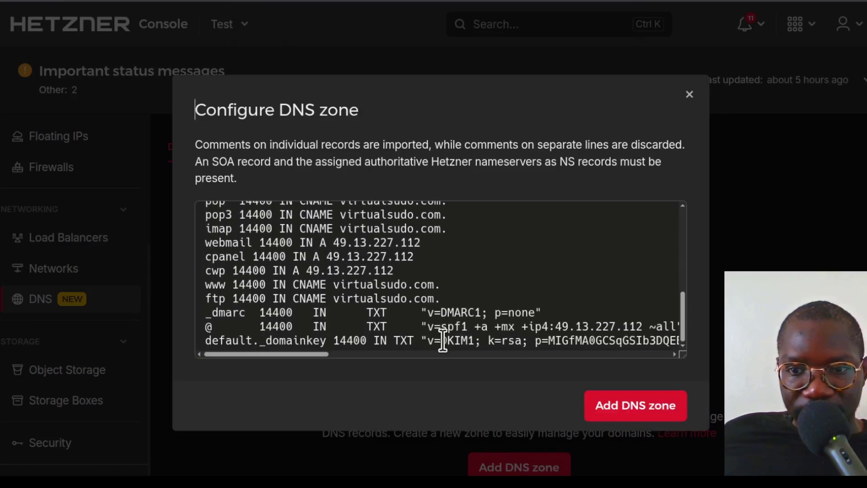
scroll(372, 319, up, 10)
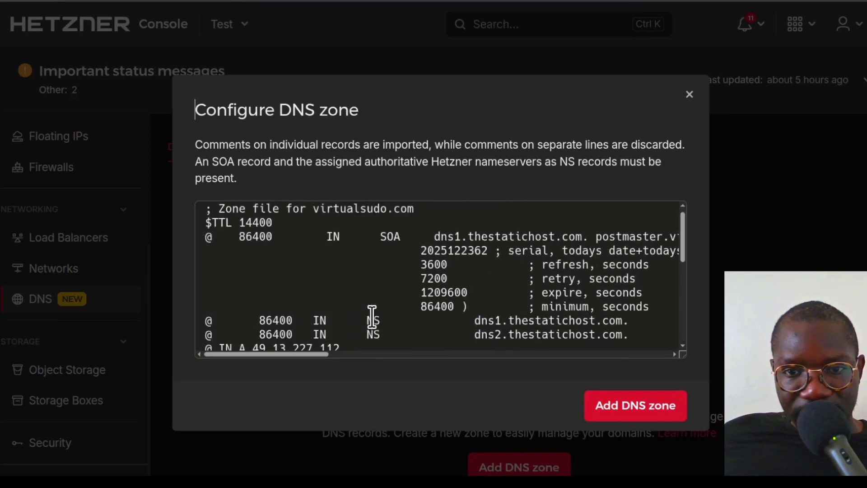
scroll(371, 316, up, 1)
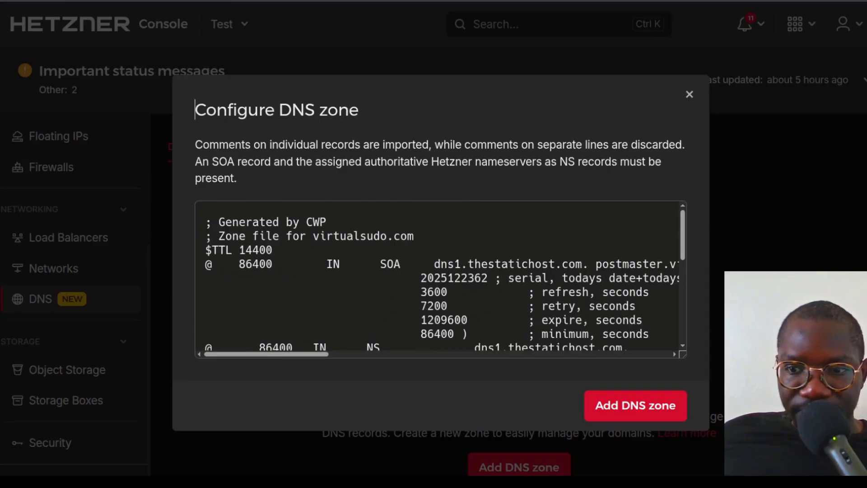
click(625, 406)
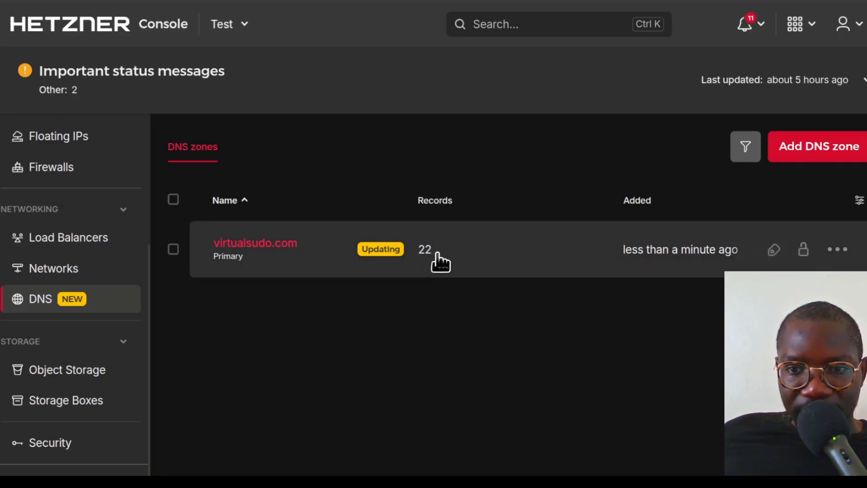
- Open the virtualsudo.com zone and look through its imported records down to the NS, SOA and TXT entries
click(423, 261)
scroll(427, 375, down, 5)
scroll(431, 368, down, 8)
scroll(430, 392, up, 7)
scroll(426, 375, up, 7)
scroll(370, 352, down, 3)
scroll(311, 365, down, 9)
scroll(262, 345, up, 2)
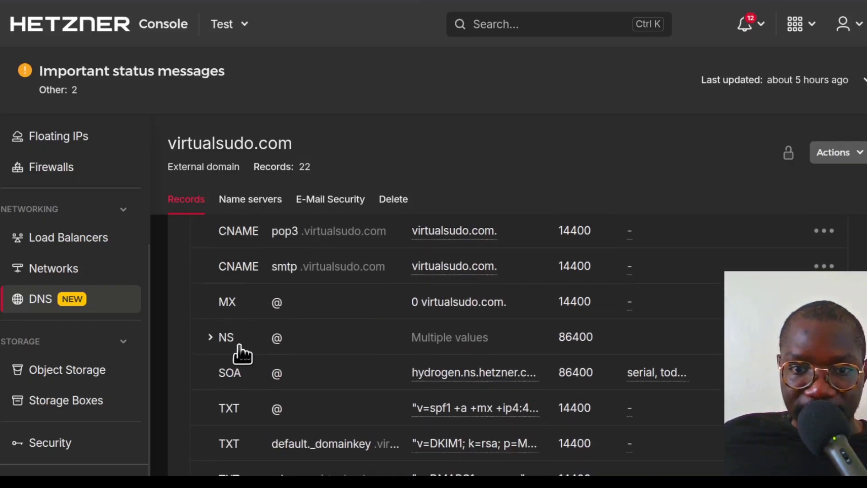
- Expand the zone's NS record set and delete the dns1.thestatichost.com. and dns2.thestatichost.com. records
click(222, 345)
scroll(434, 357, down, 3)
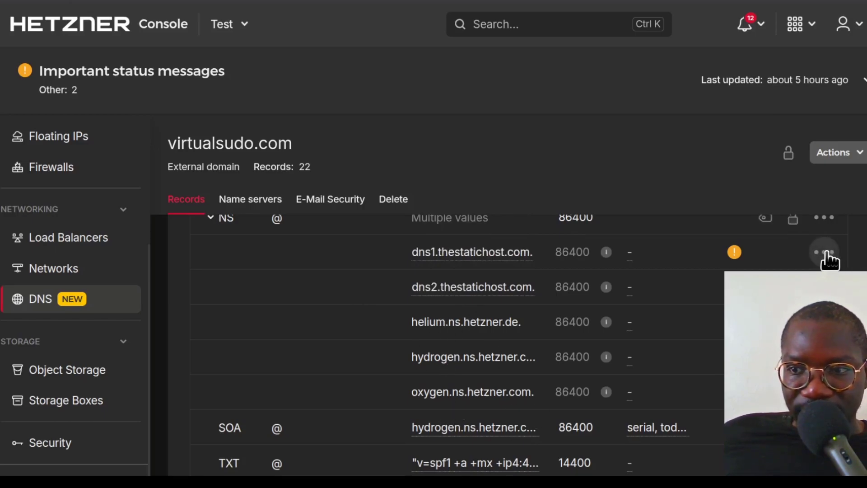
click(818, 312)
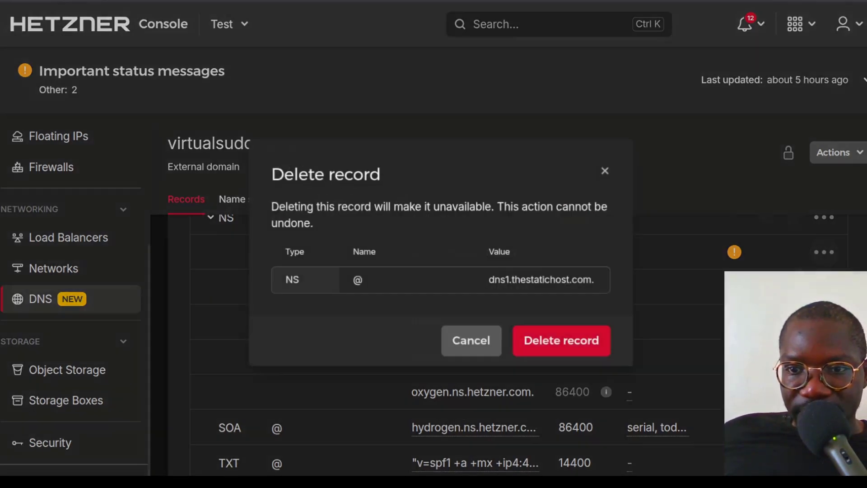
click(556, 339)
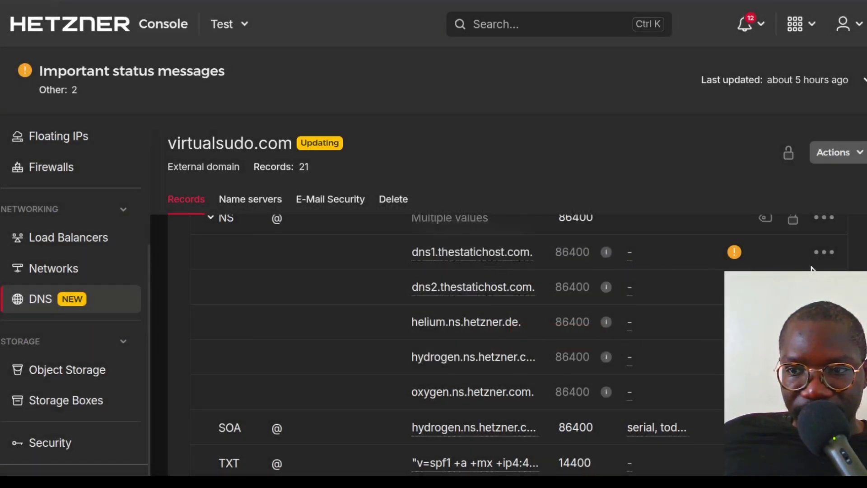
click(827, 254)
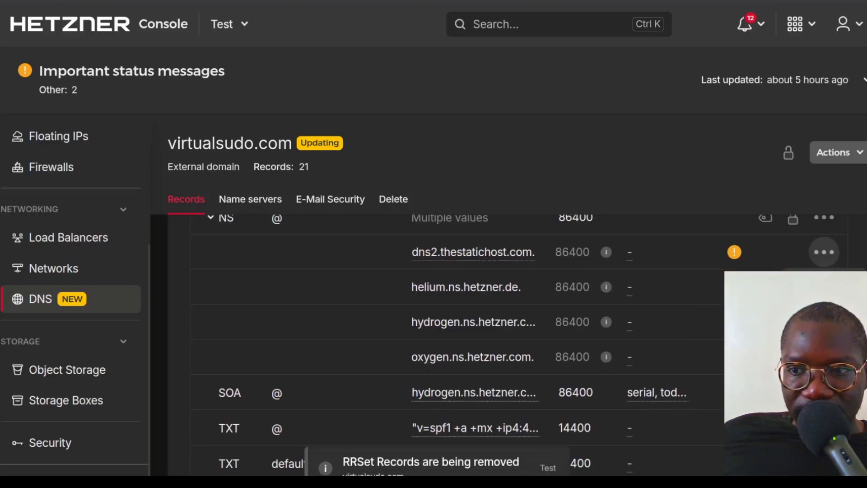
click(816, 311)
click(556, 343)
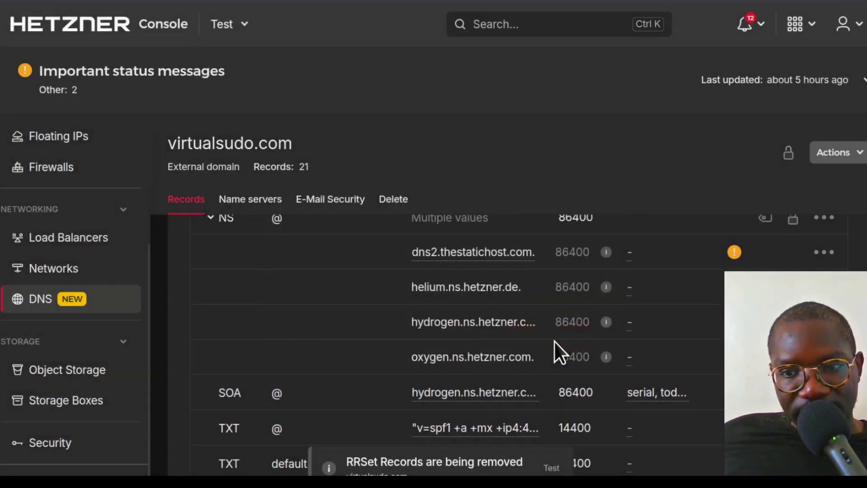
- Review the zone's remaining records, including the Hetzner nameservers and the SPF, DKIM and DMARC TXT entries
scroll(494, 280, down, 3)
scroll(479, 355, up, 10)
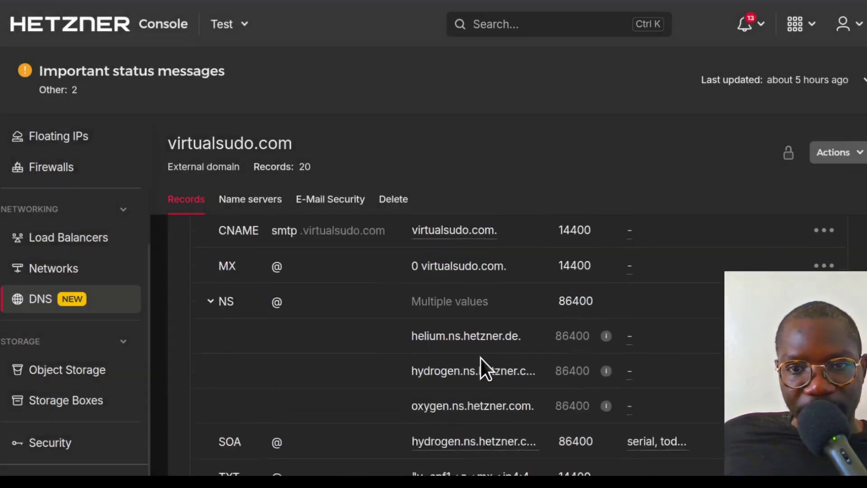
scroll(477, 354, down, 8)
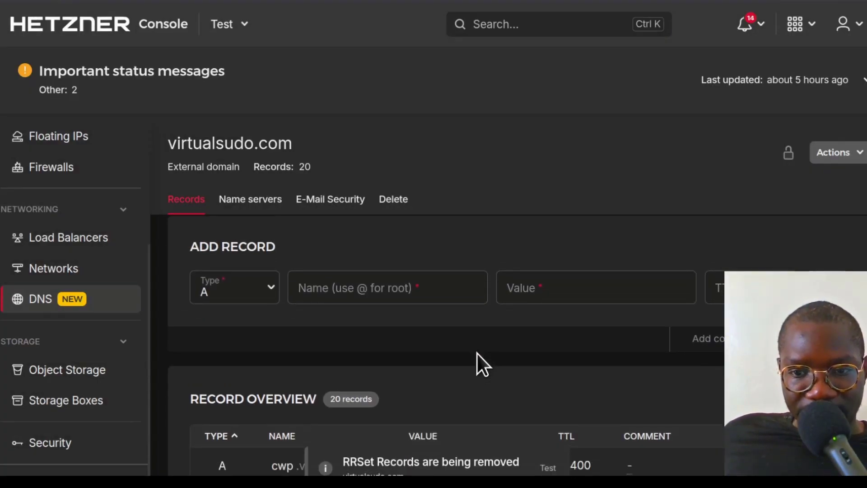
scroll(476, 352, up, 8)
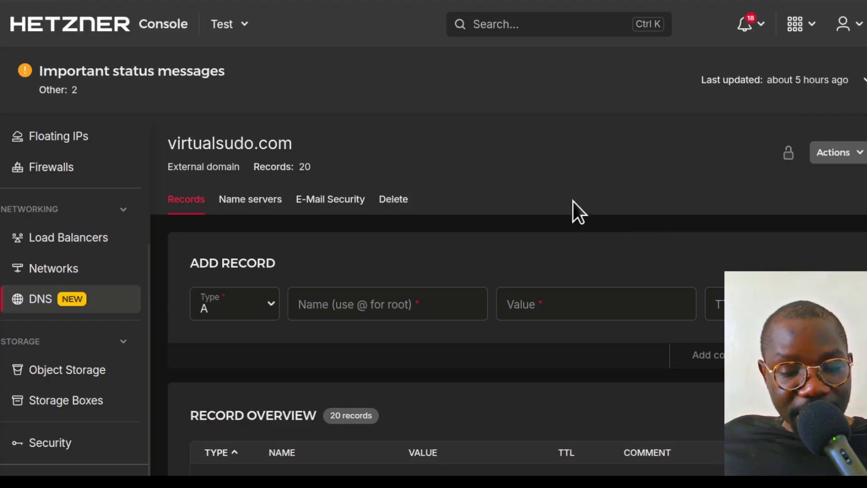
scroll(541, 226, down, 5)
scroll(474, 246, down, 10)
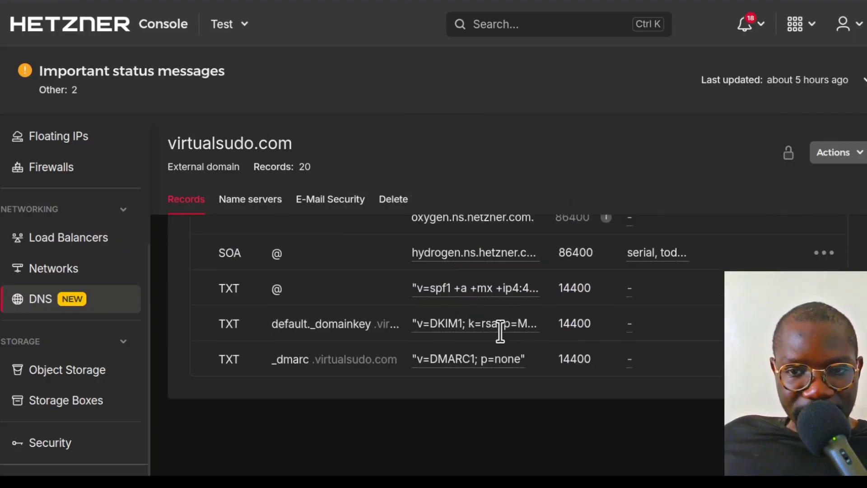
scroll(496, 336, up, 12)
scroll(493, 335, up, 1)
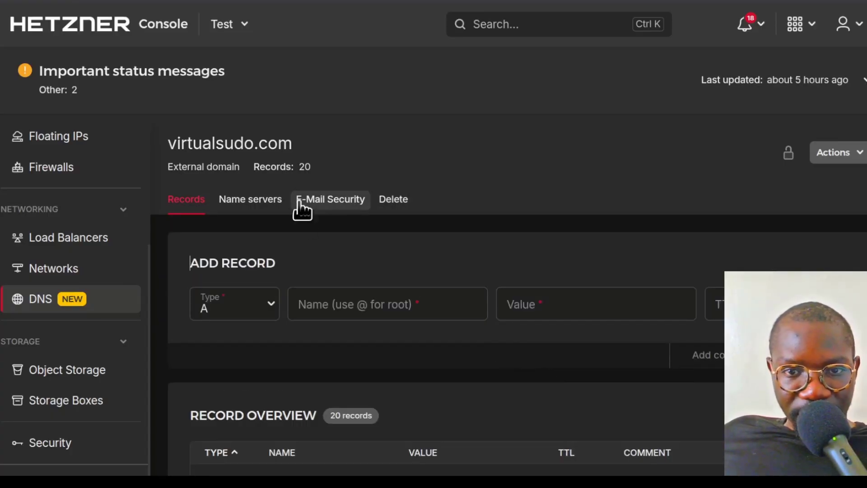
- Return to the list of DNS zones, view the options offered for adding a zone, and close the form without adding one
click(42, 308)
click(801, 140)
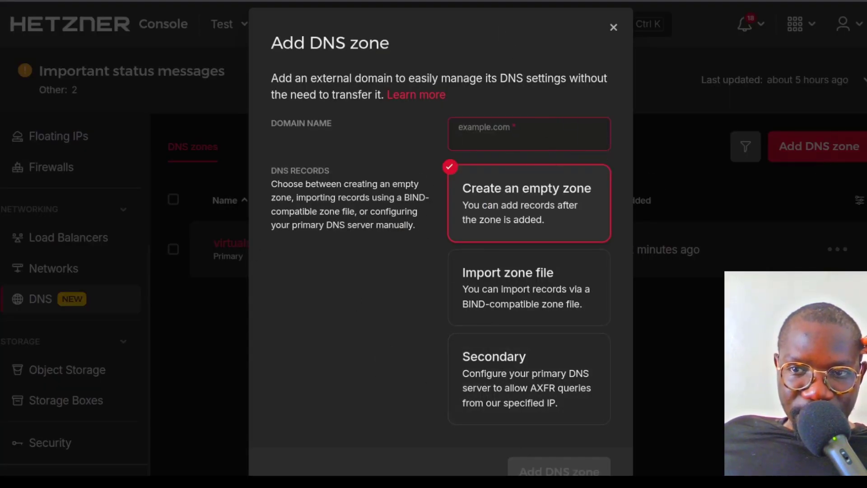
click(613, 27)
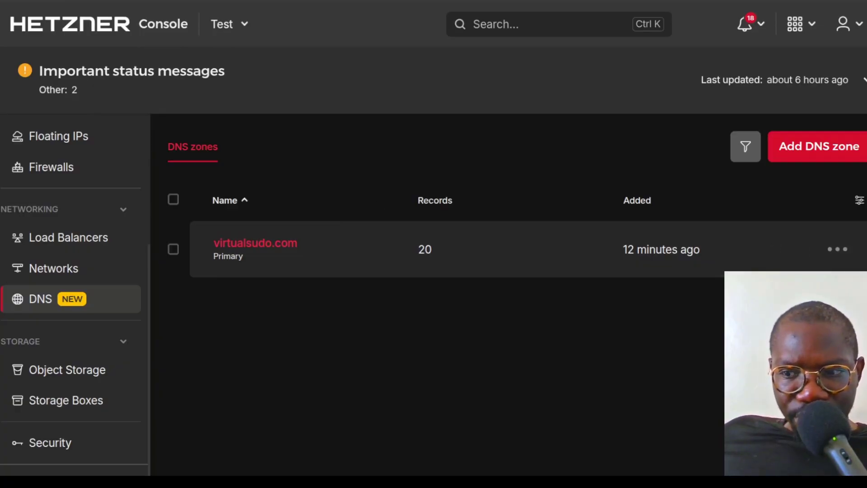
- Open a new browser tab
key(ctrl+t)
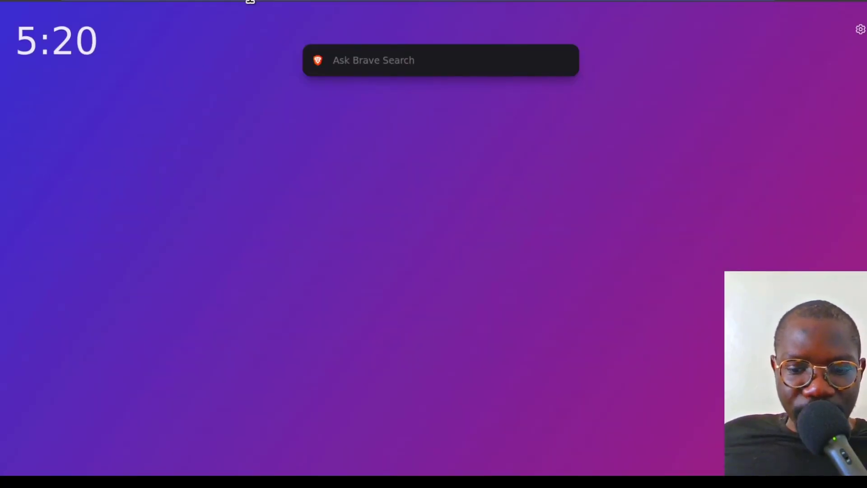